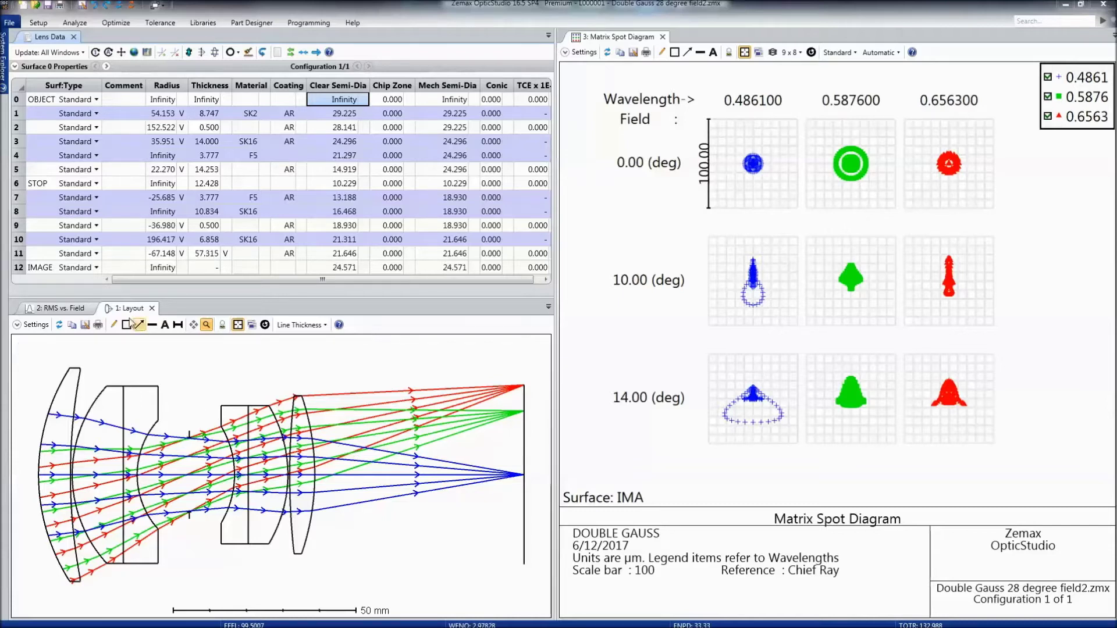
- Undock the Layout view into its own window, then re-dock it in the lower-left panel
drag(128, 312, 494, 234)
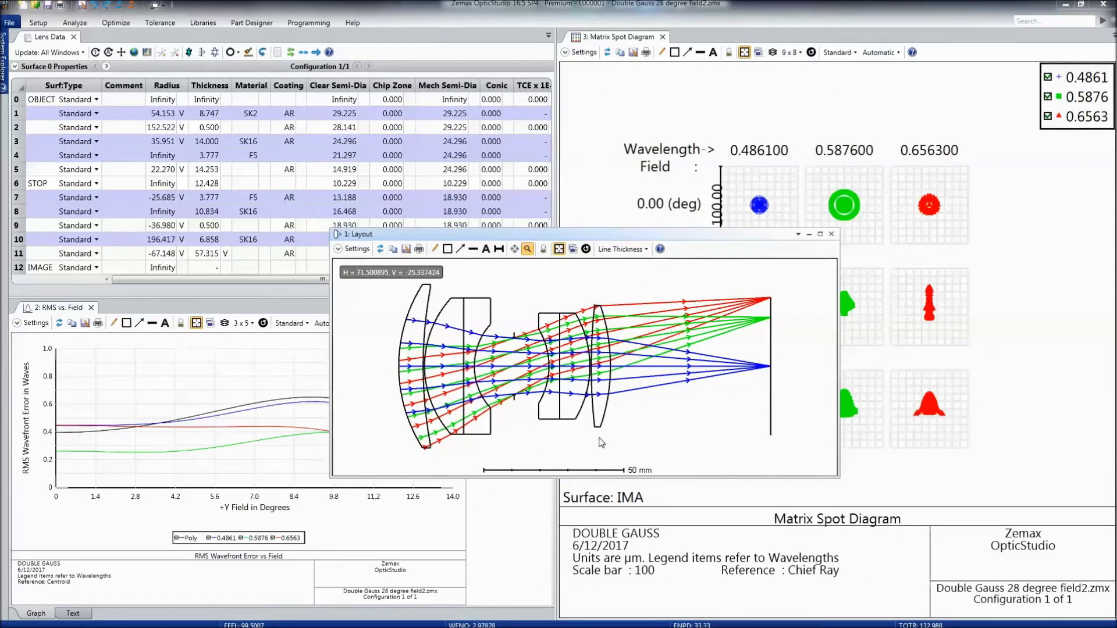
drag(443, 237, 281, 459)
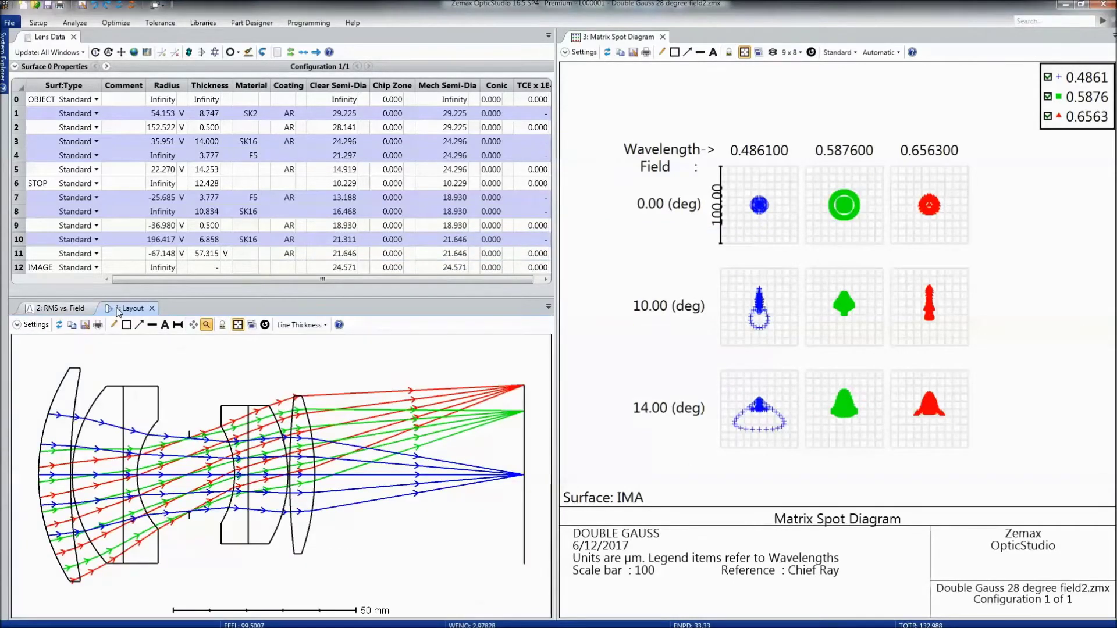
click(163, 141)
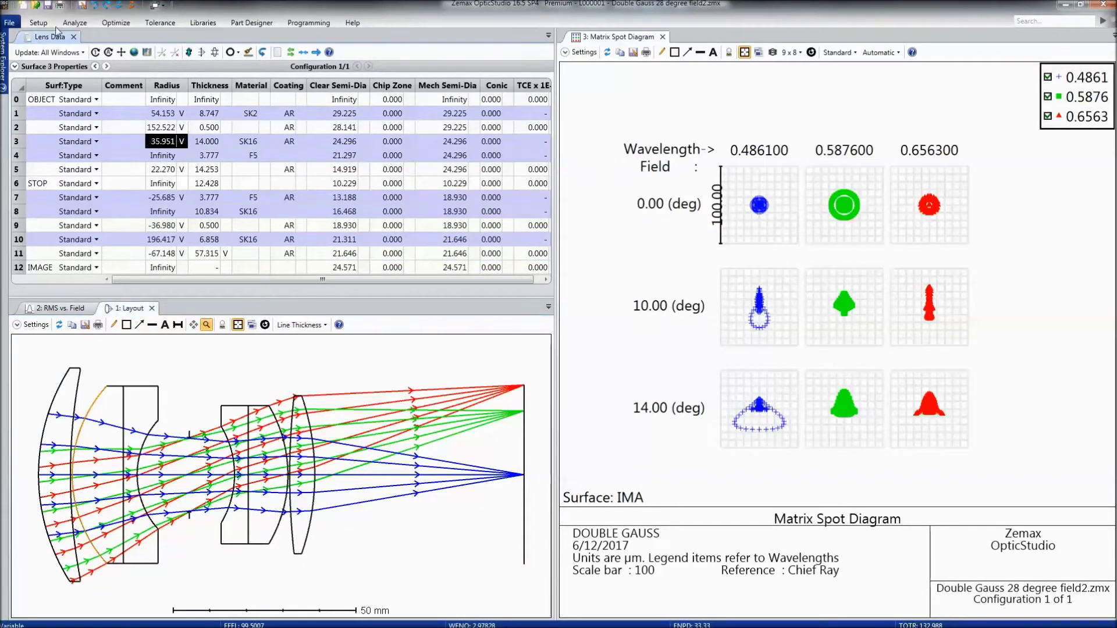
- Pin the file commands permanently above the windows, then return them to overlay mode
click(10, 22)
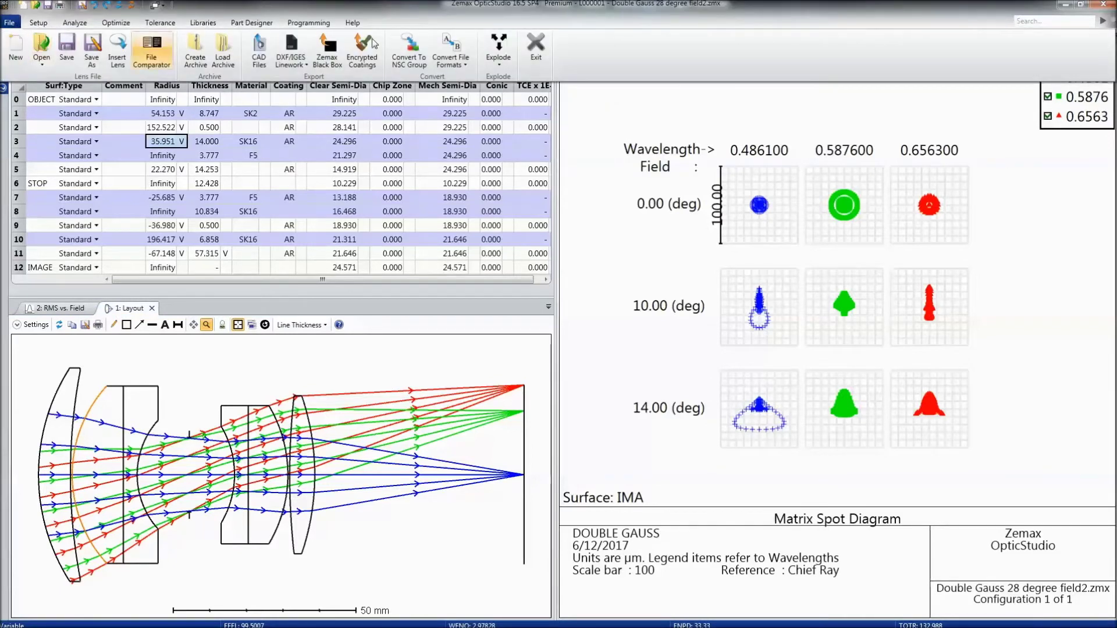
click(616, 62)
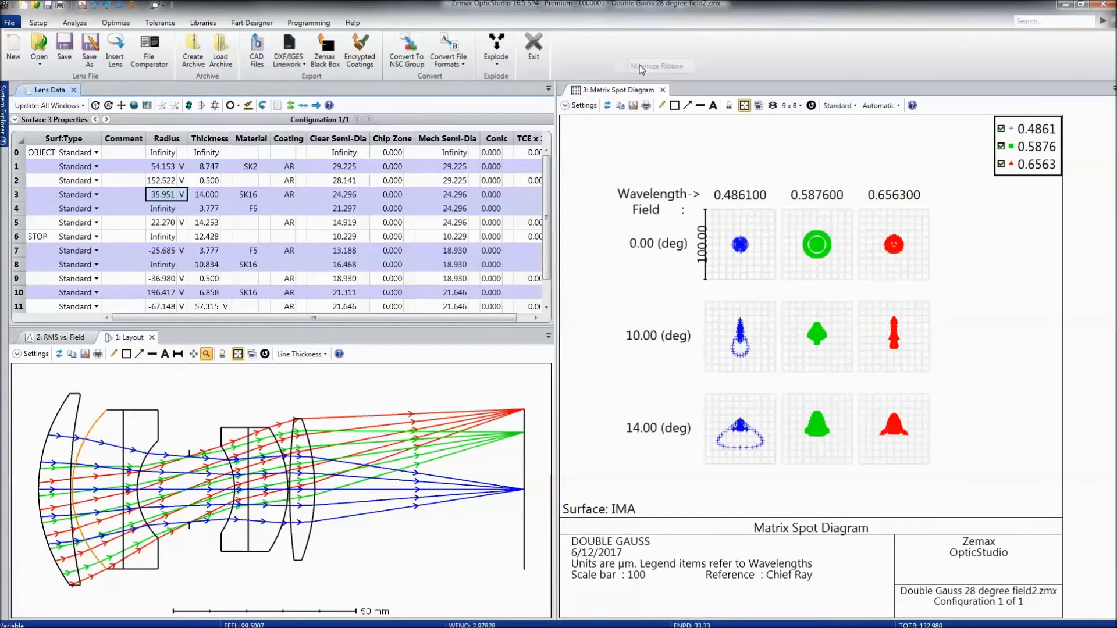
click(689, 65)
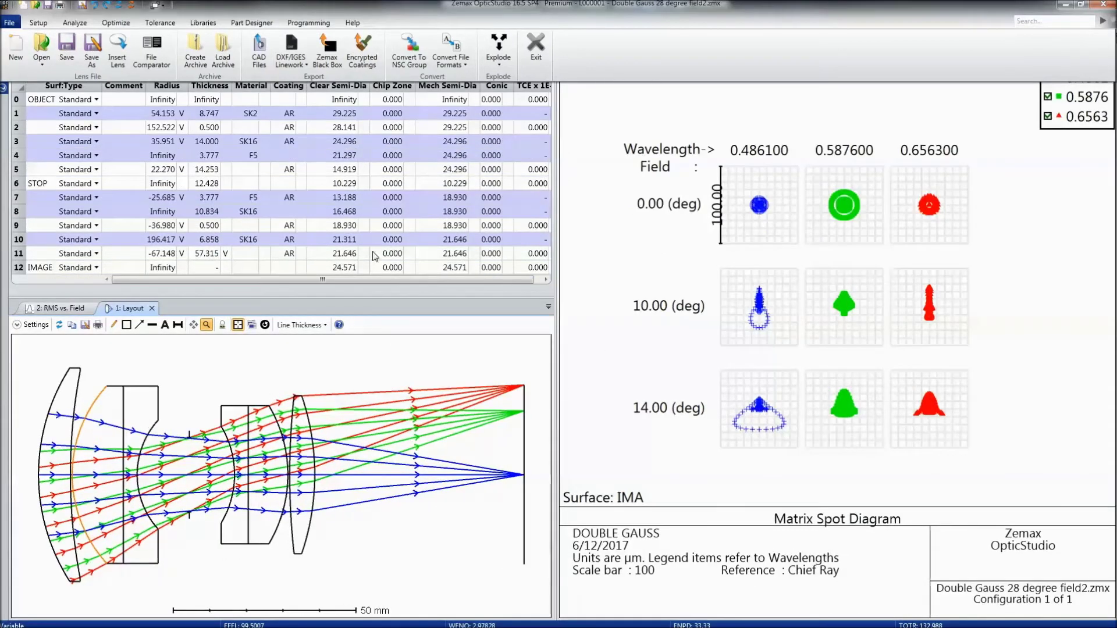
click(393, 239)
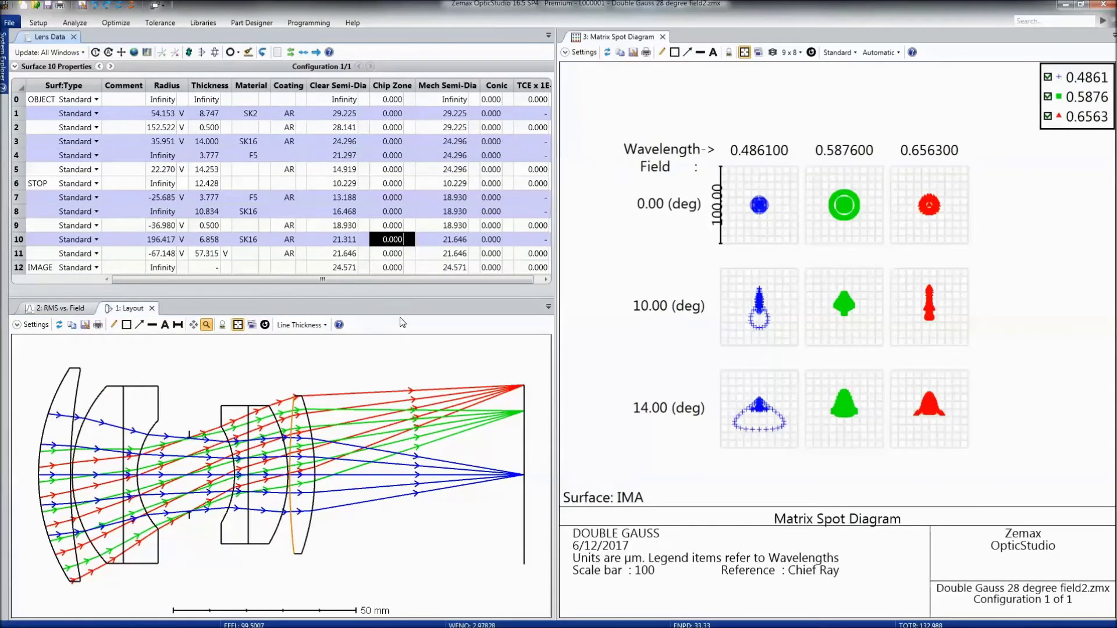
- Check the third wavelength in the System Explorer, then return to the lens data table
click(5, 61)
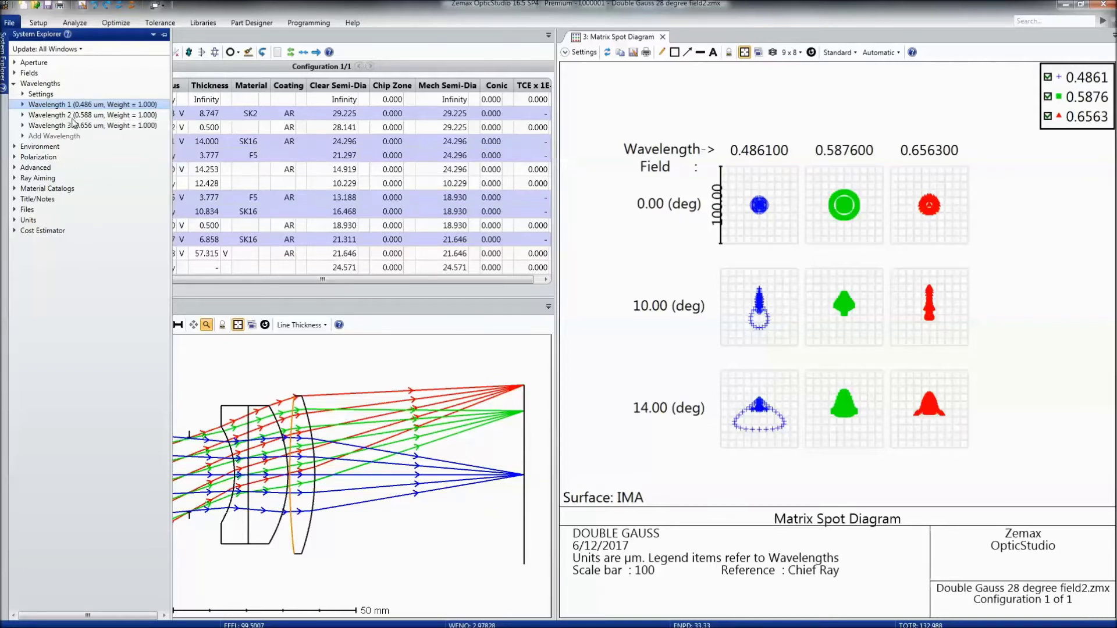
click(73, 126)
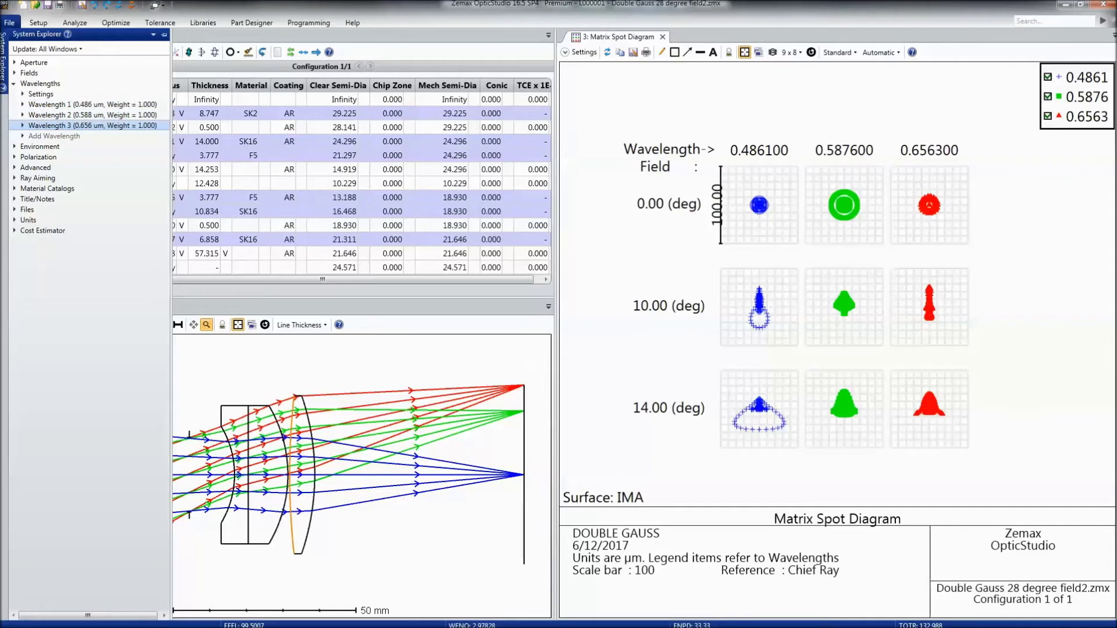
click(242, 170)
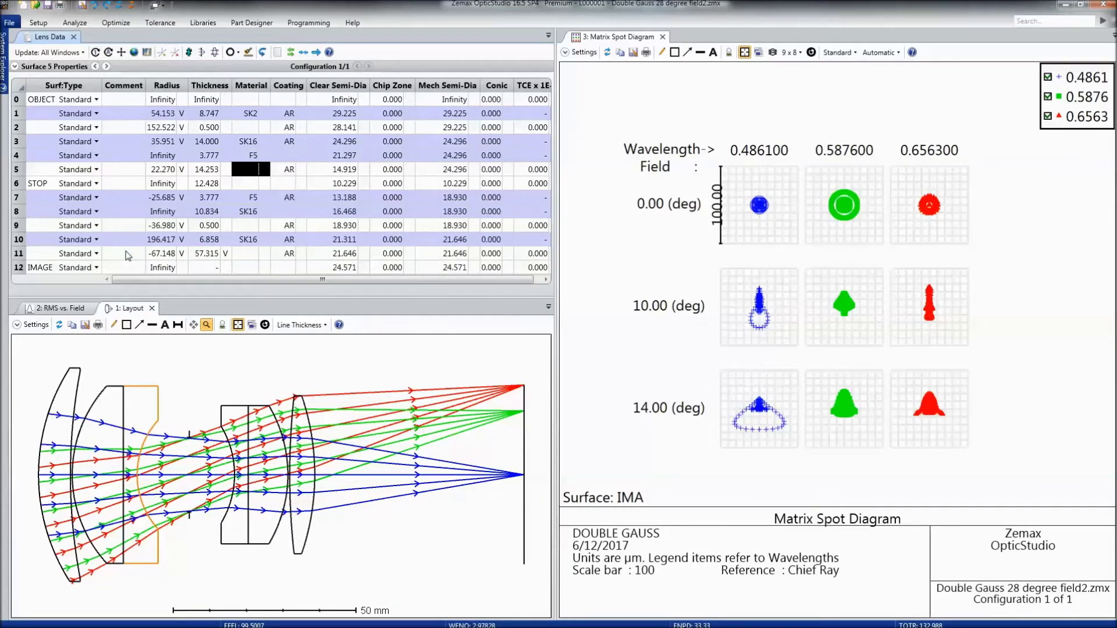
- Move the Radius column after Thickness and select the clear semi-diameters of surfaces 7–10
click(122, 103)
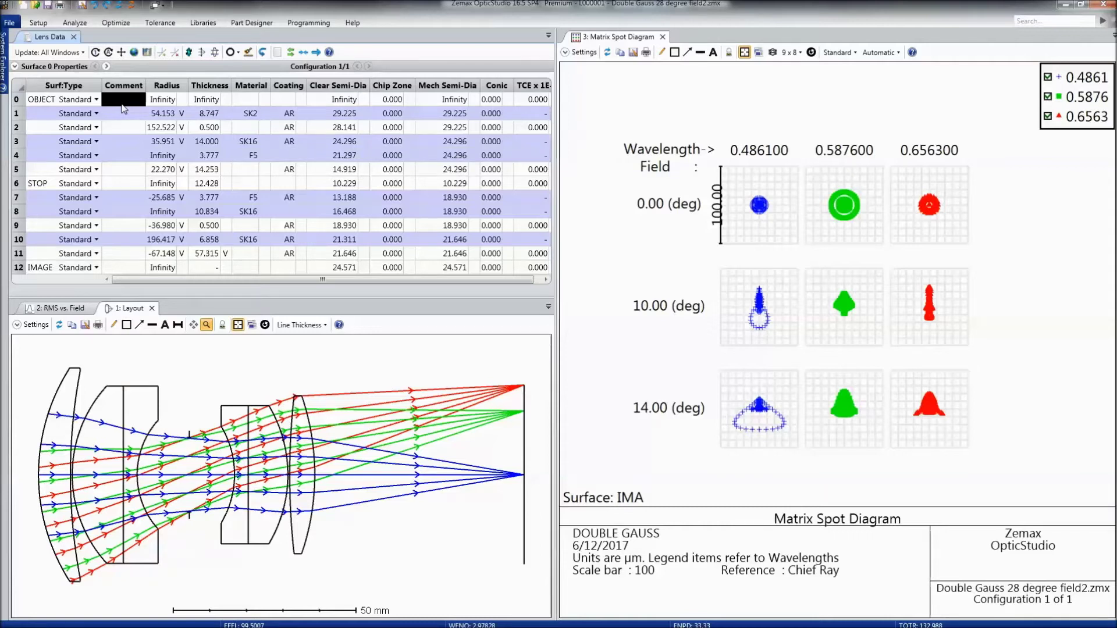
drag(167, 85, 233, 85)
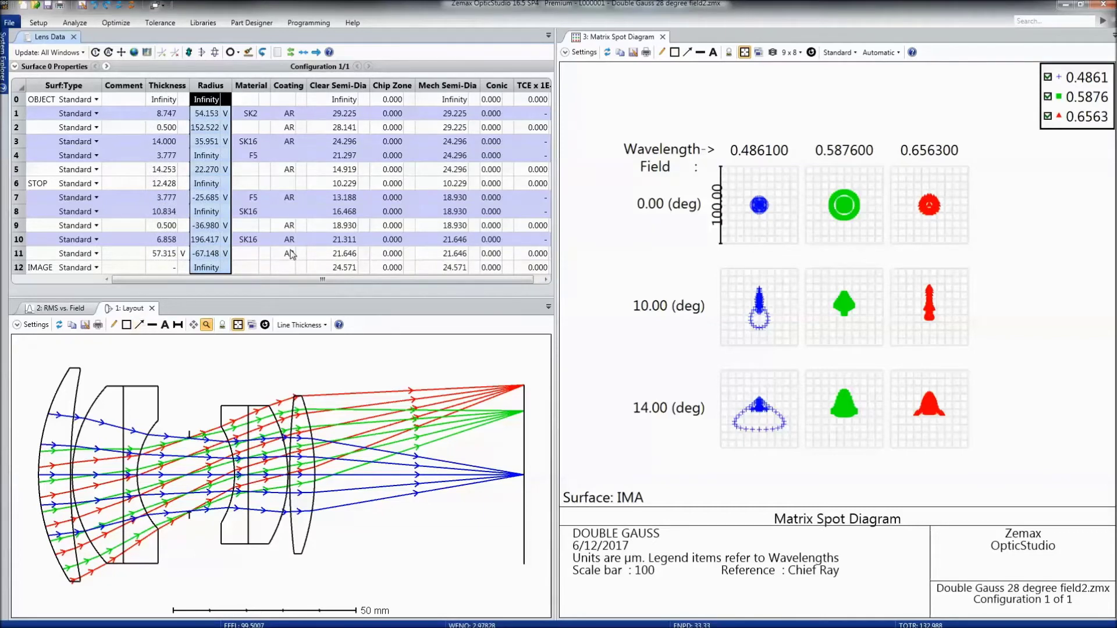
click(346, 254)
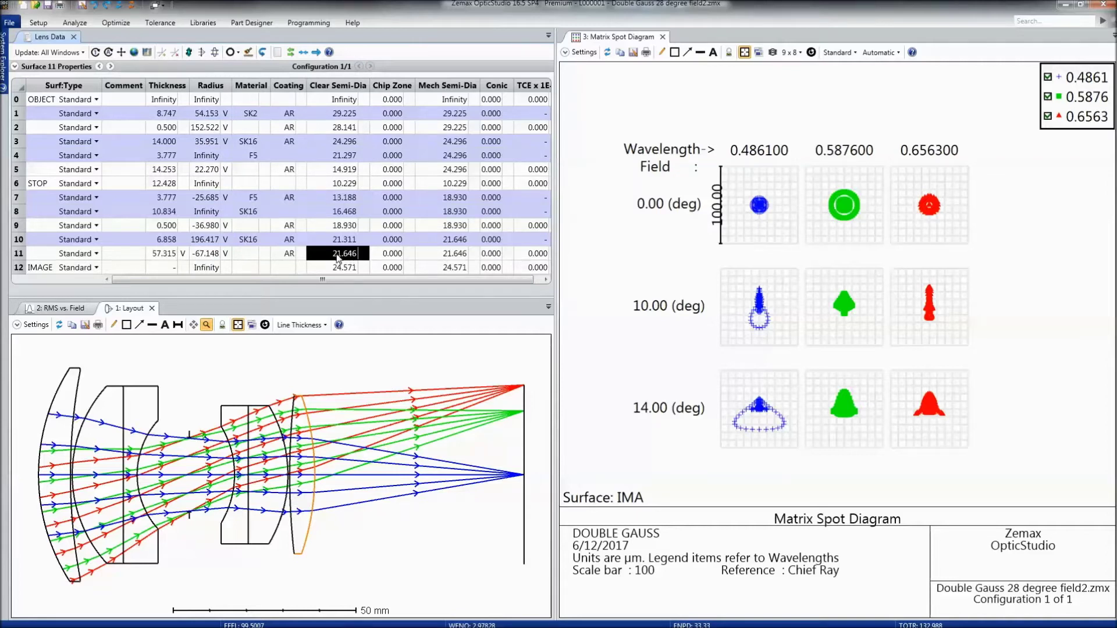
drag(346, 240, 346, 201)
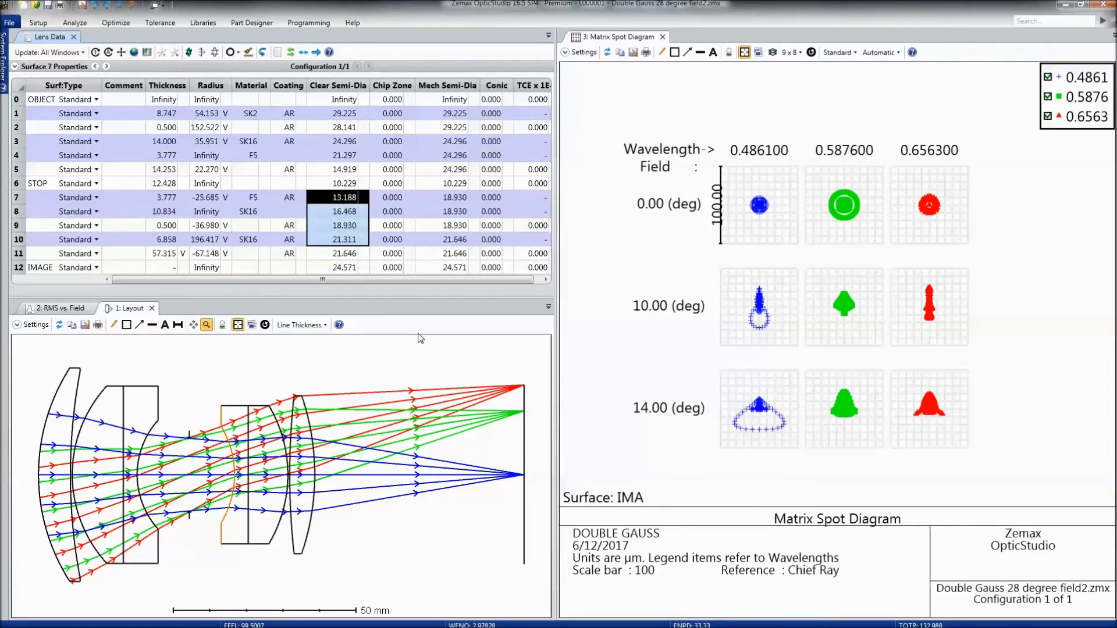
- Make surfaces 7–10 fixed 21.646 apertures and enlarge the lens table by shrinking Layout
text(21.646)
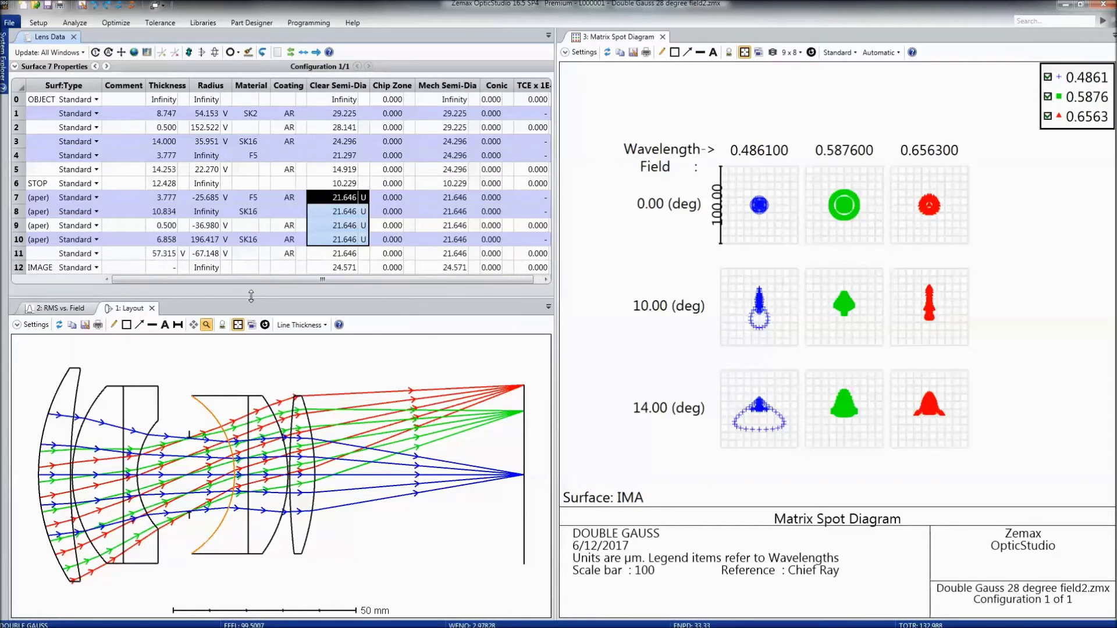
drag(252, 298, 253, 397)
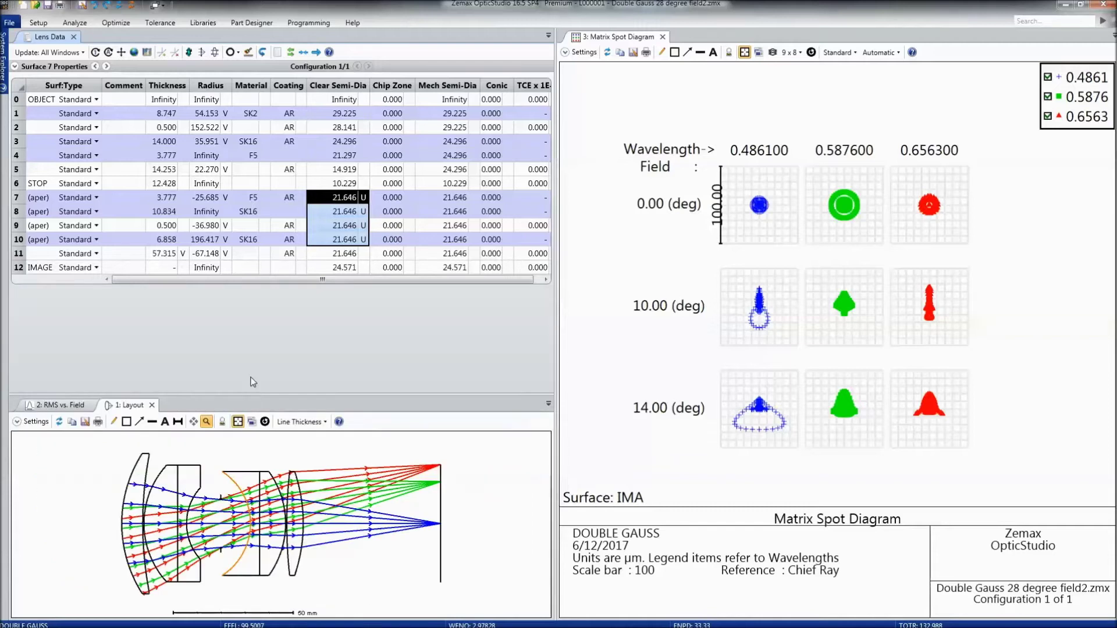
click(60, 117)
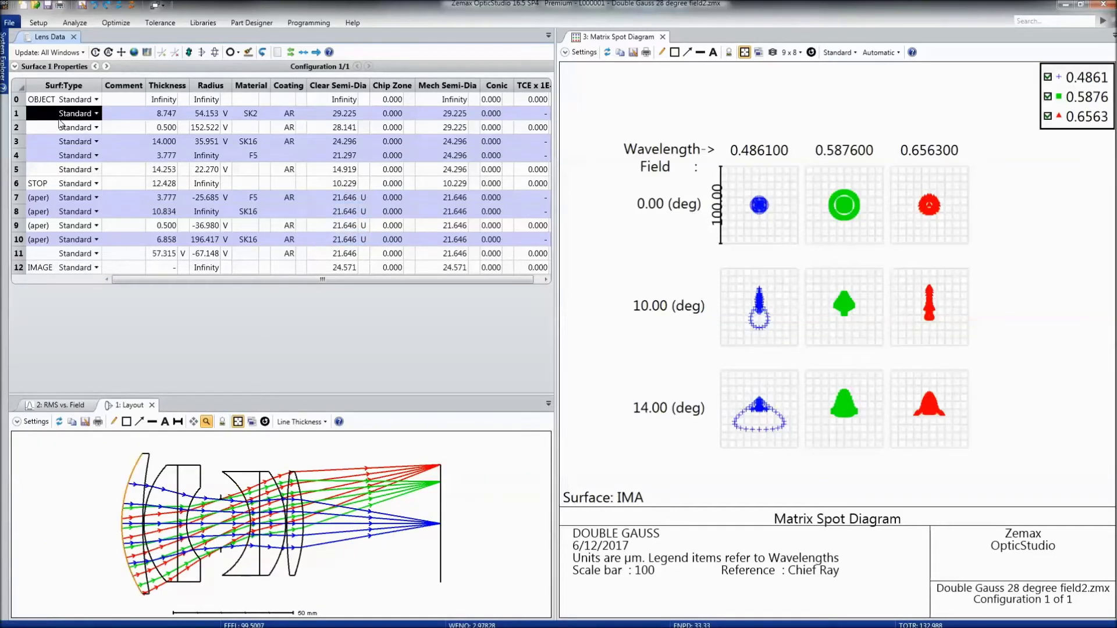
click(34, 68)
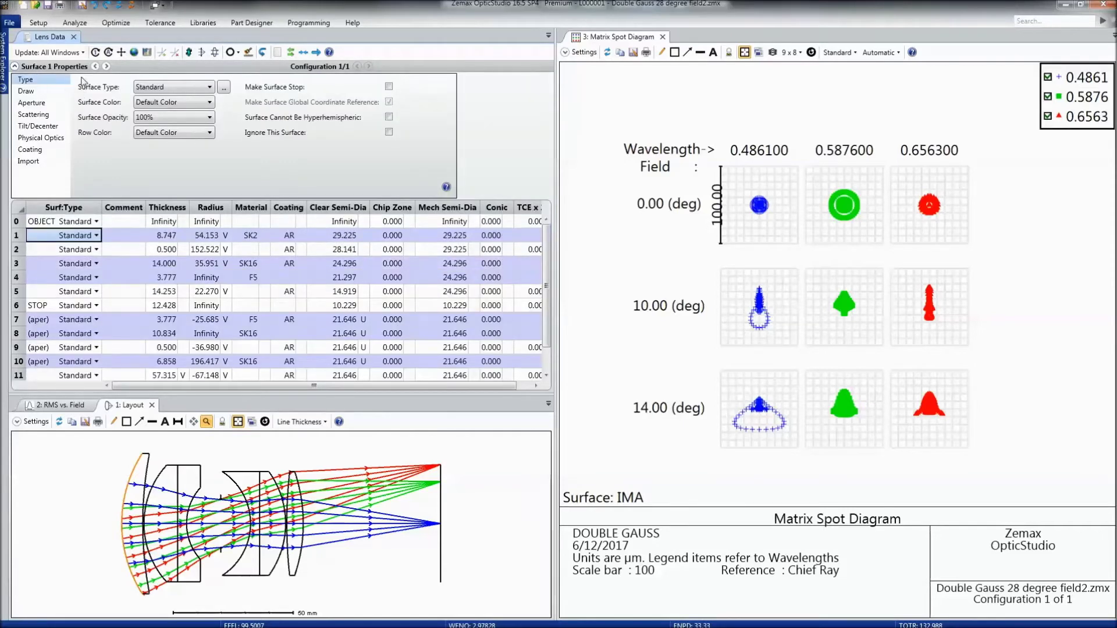
click(41, 92)
click(41, 104)
click(43, 116)
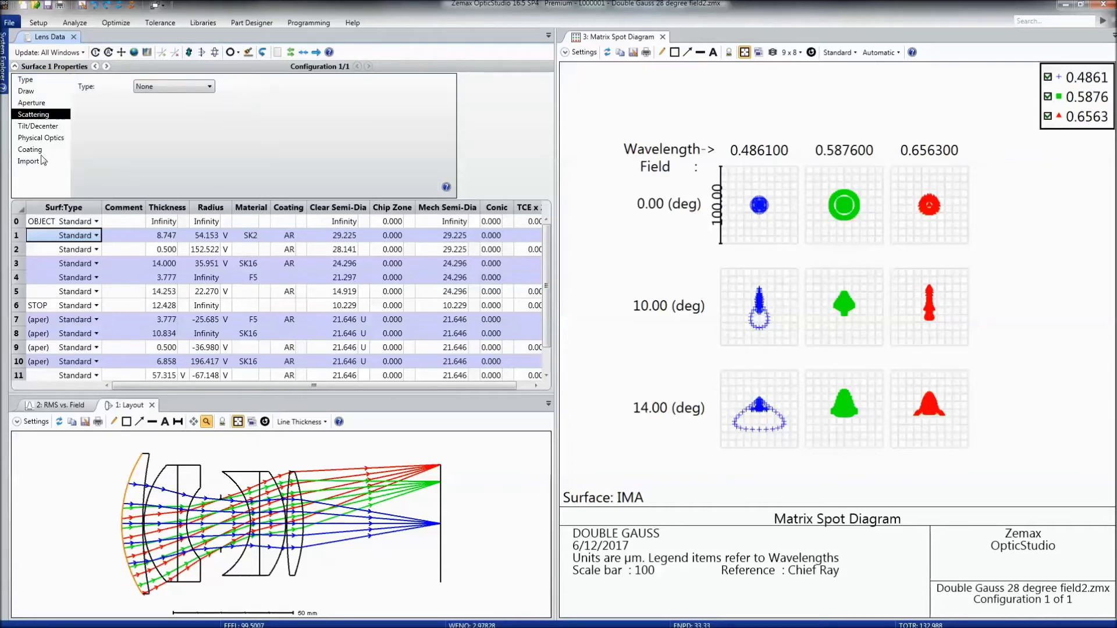
click(43, 139)
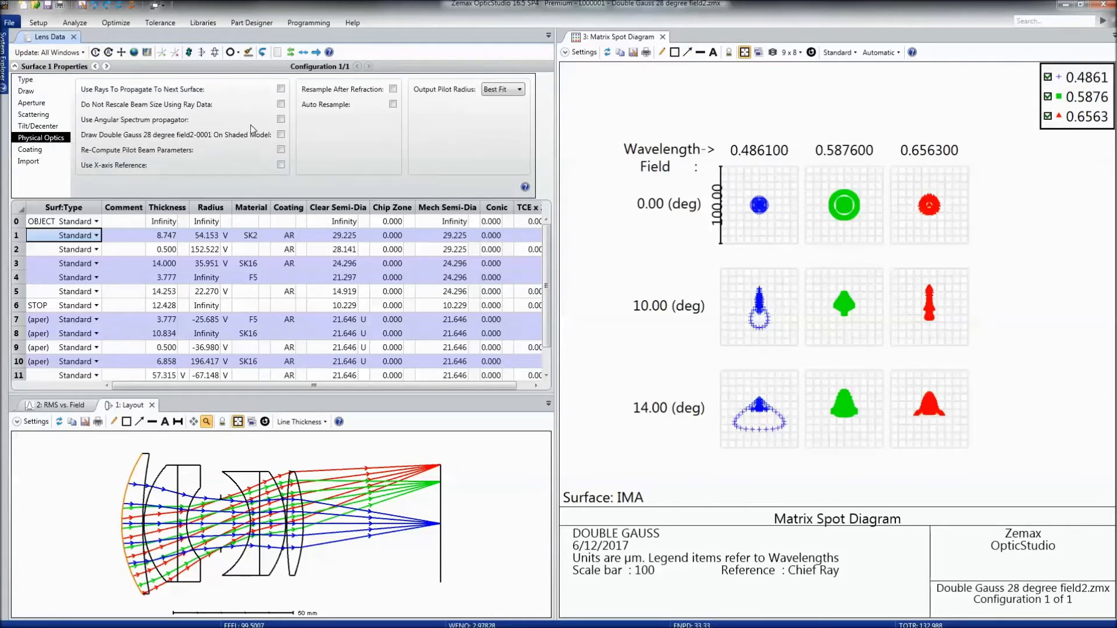
click(46, 126)
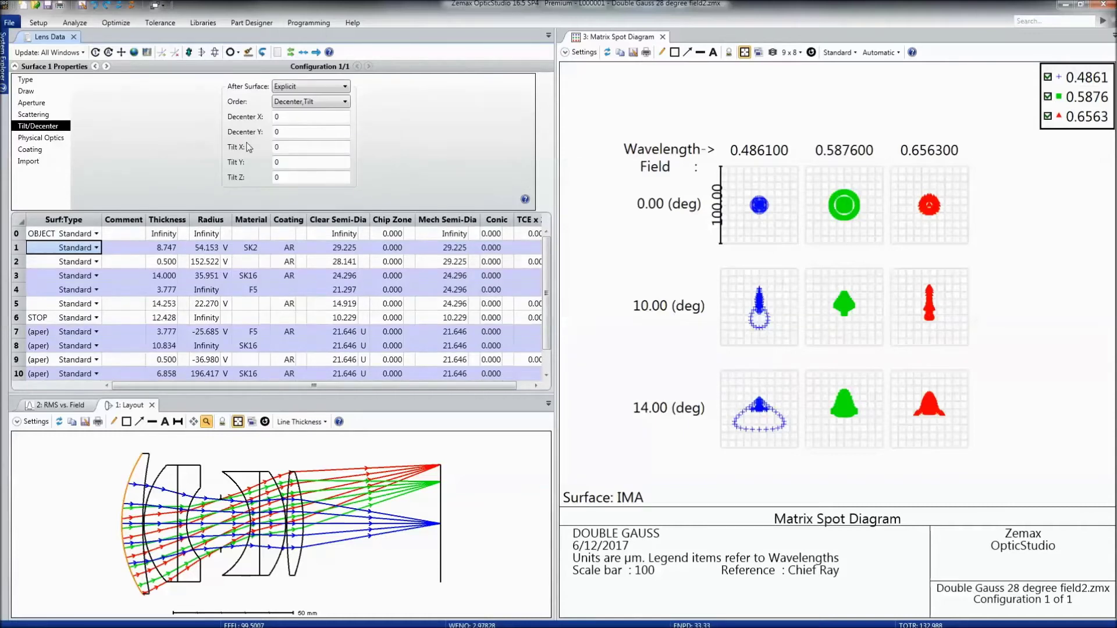
click(121, 263)
click(122, 277)
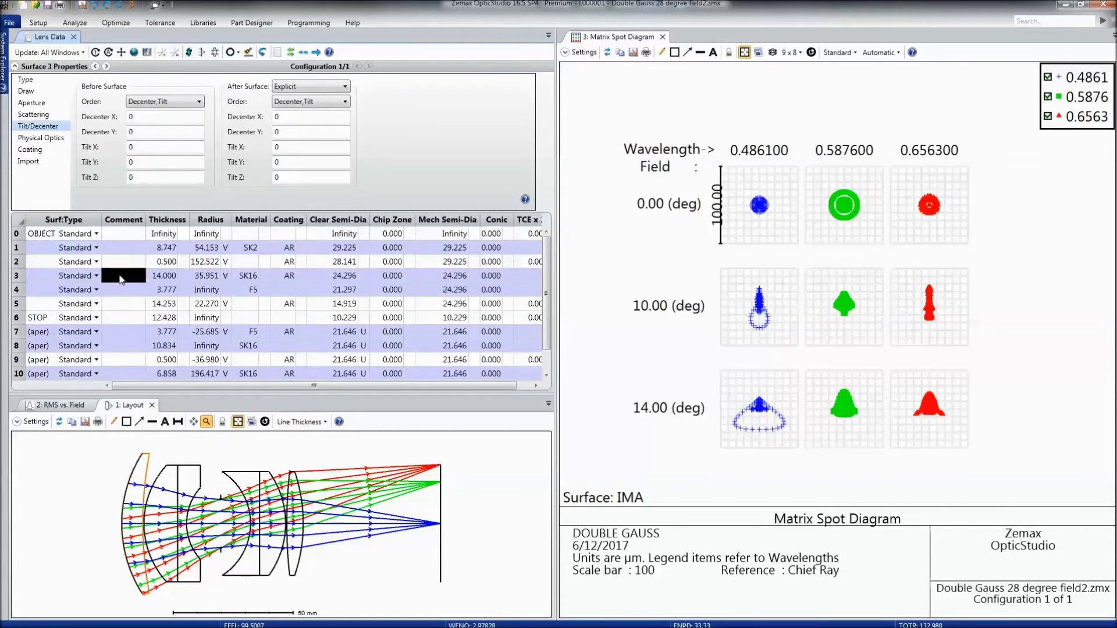
click(121, 290)
click(122, 303)
click(122, 317)
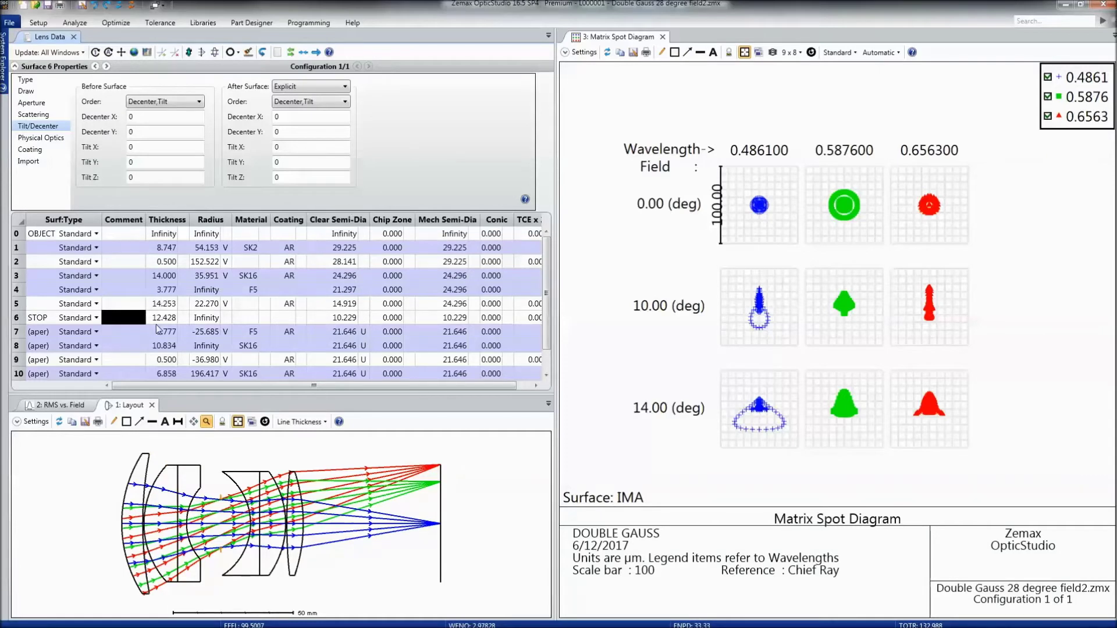
click(39, 67)
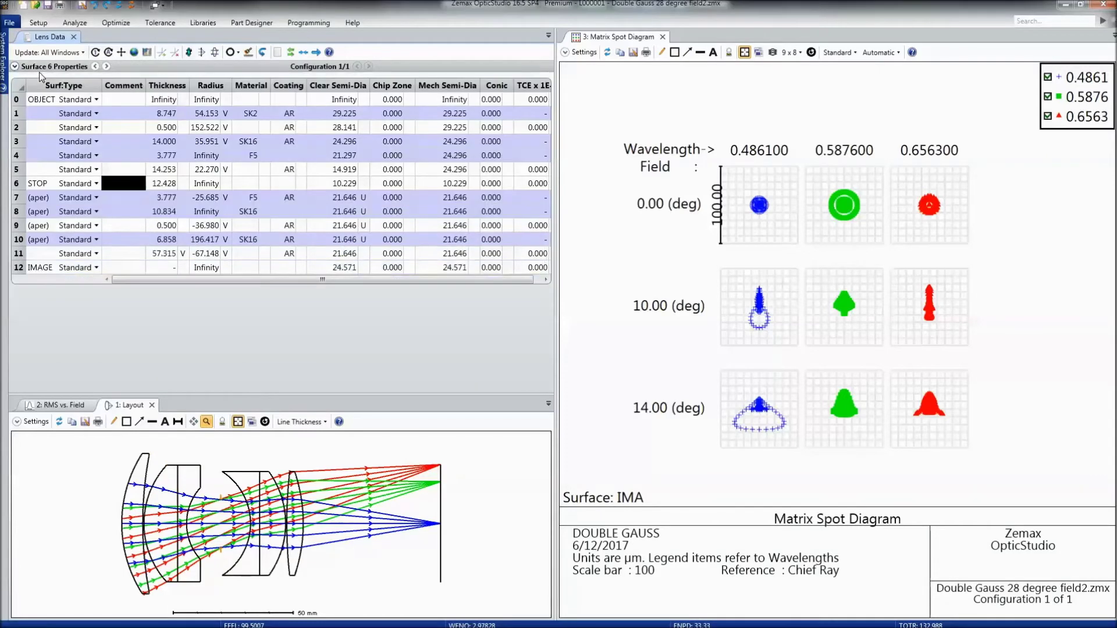
drag(169, 399, 169, 310)
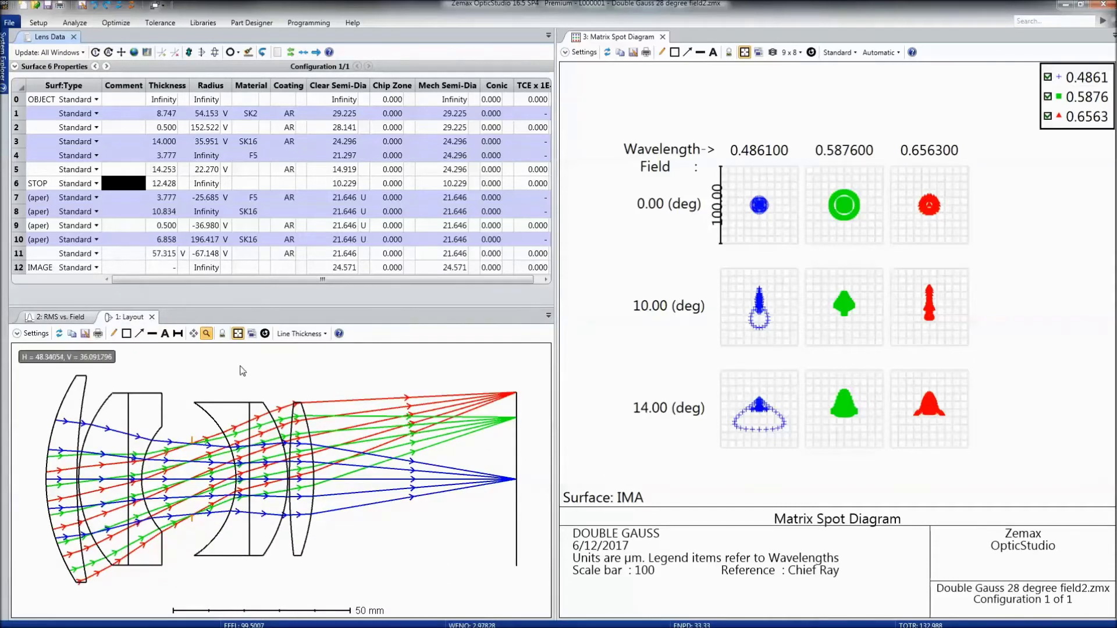
- Detach the RMS vs. Field graph into a separate, repositioned and resized floating window
click(58, 317)
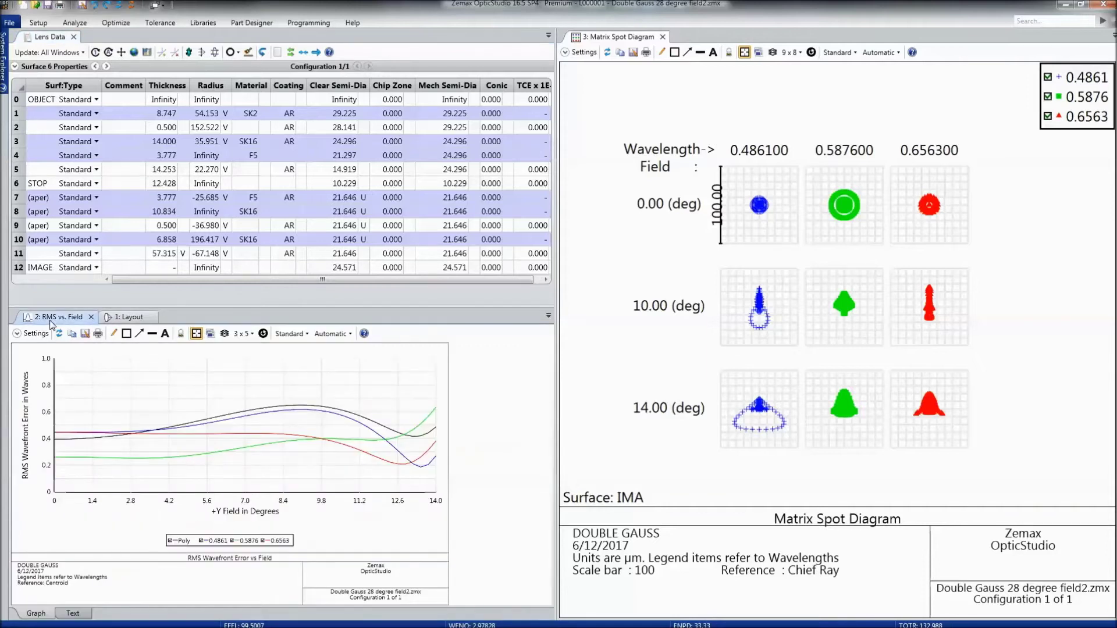
drag(58, 317, 326, 153)
drag(586, 473, 819, 499)
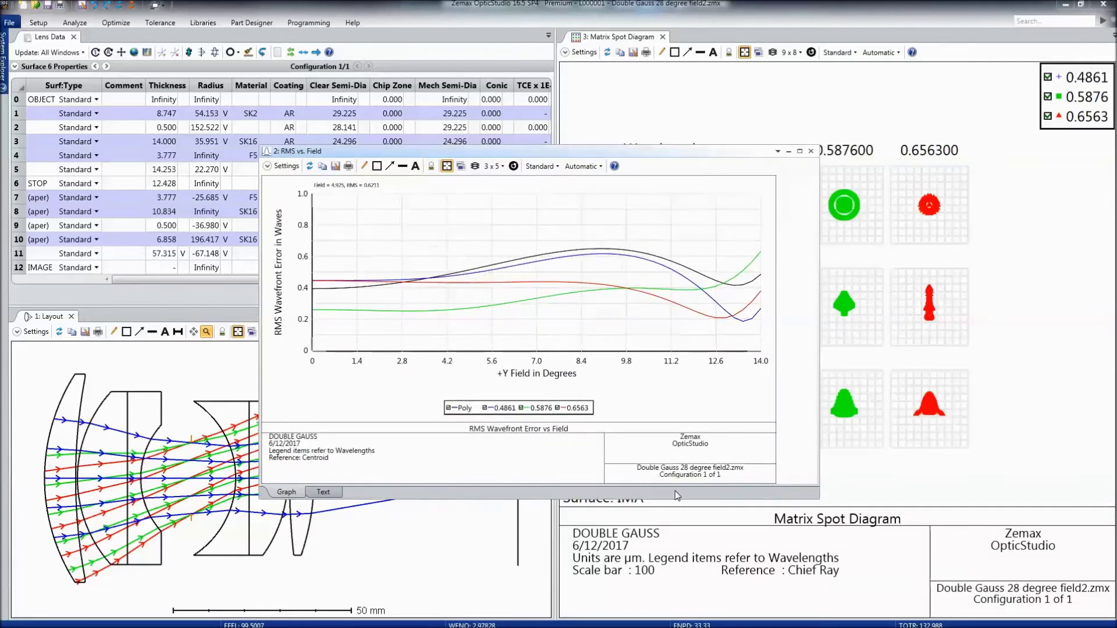
click(322, 492)
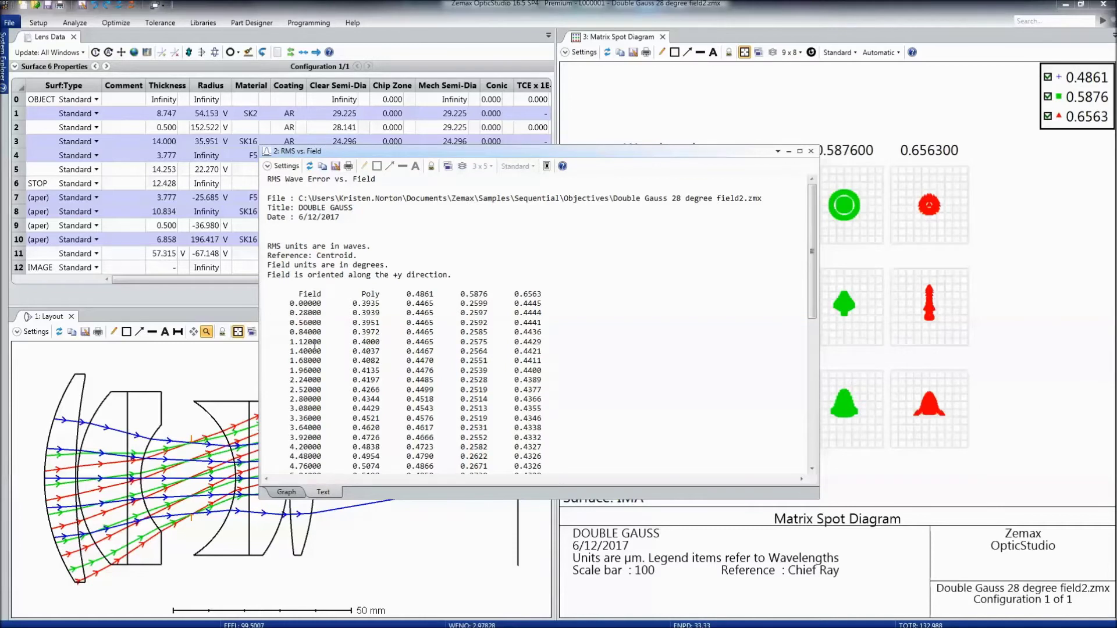
drag(285, 305, 555, 300)
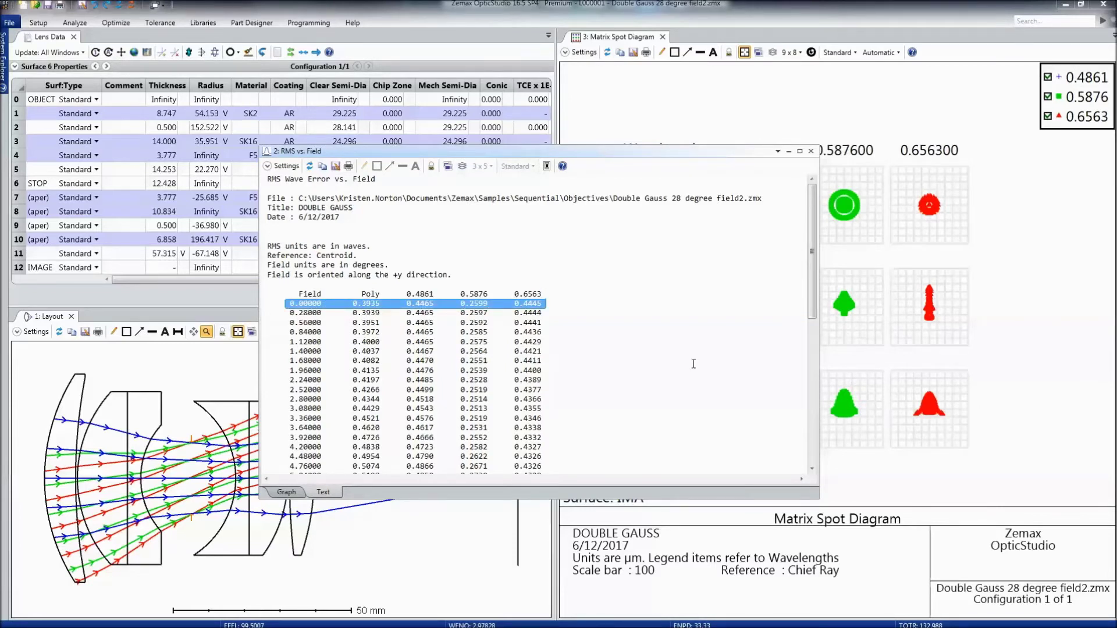
click(582, 427)
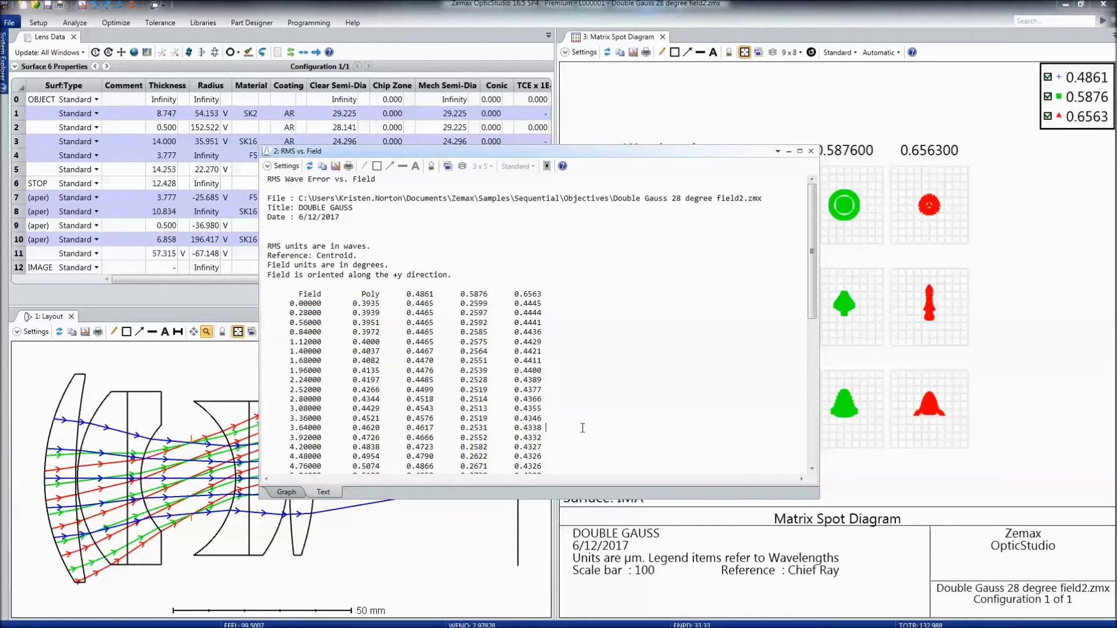
click(287, 493)
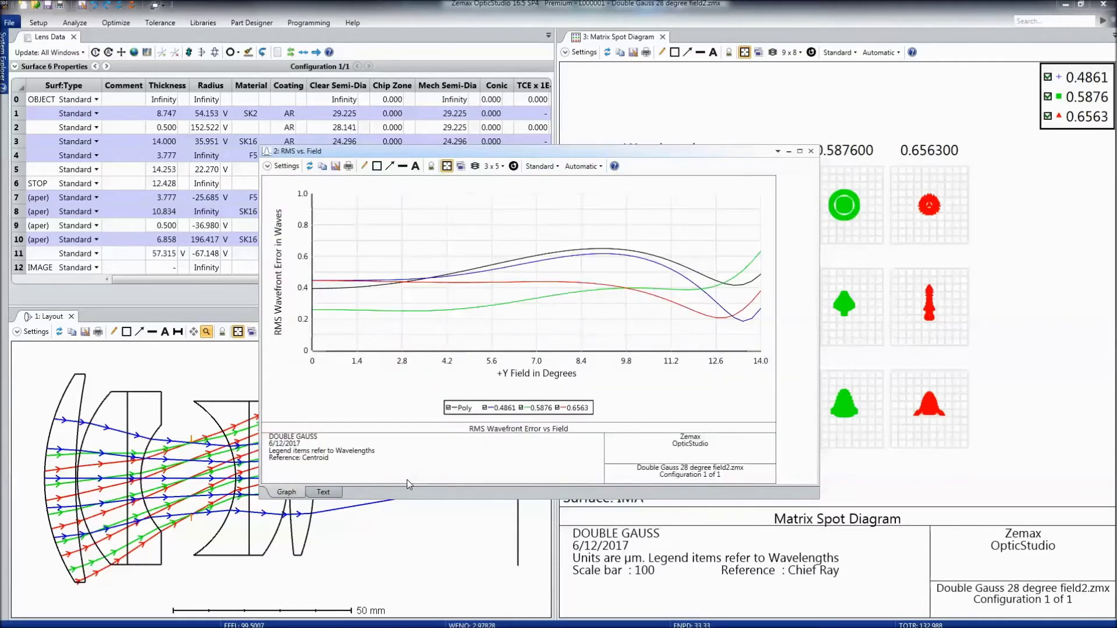
- Limit the RMS vs. Field plot to wavelength 2 (0.5876 µm) only
click(286, 167)
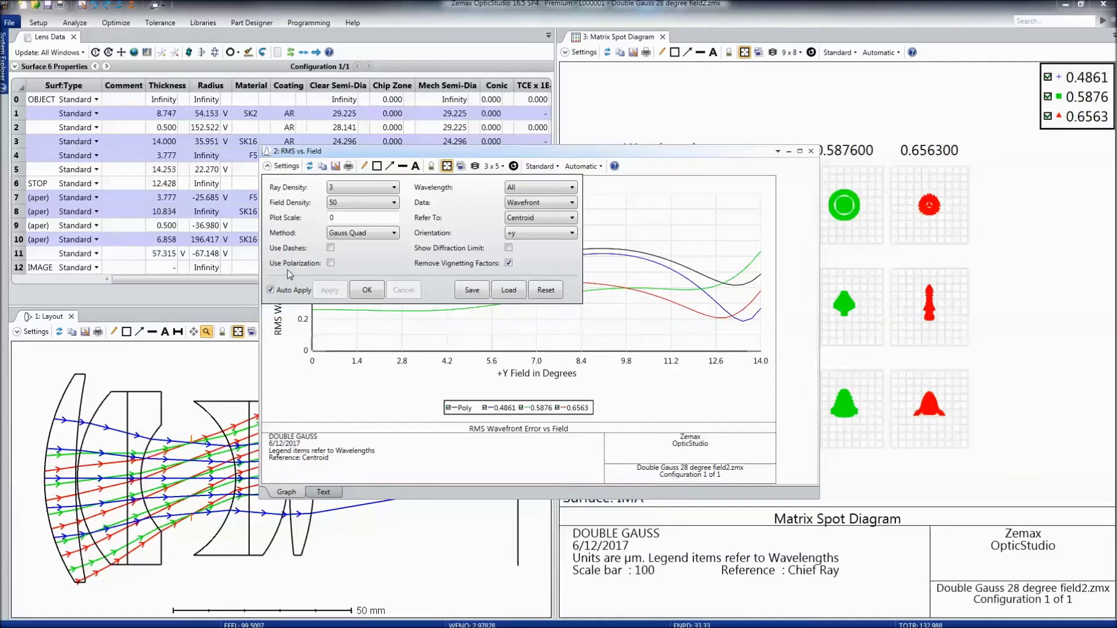
click(528, 190)
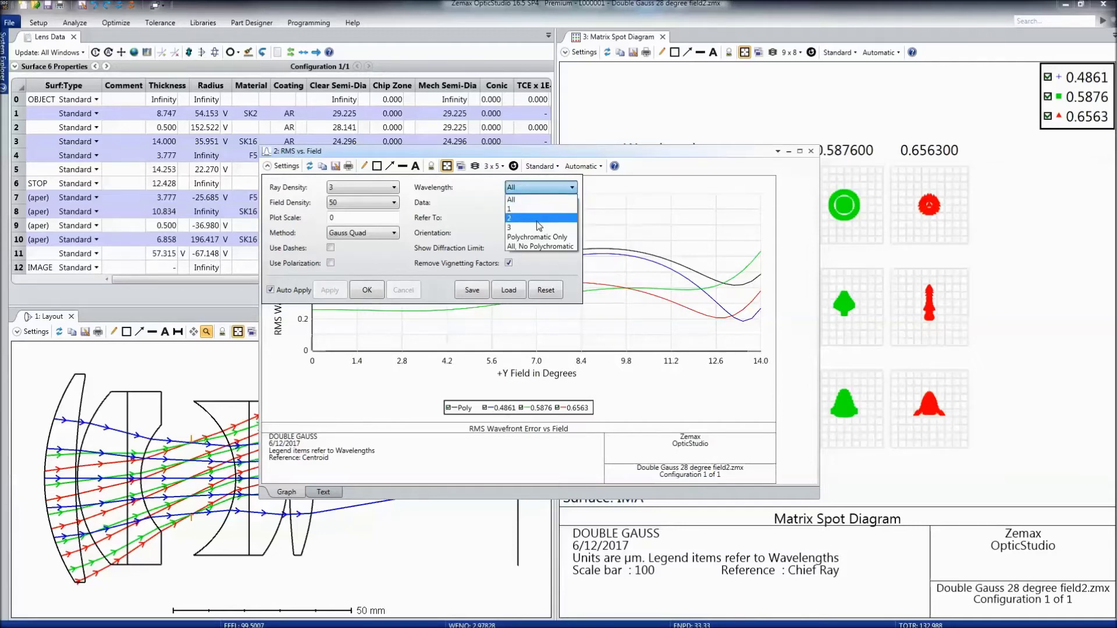
click(521, 215)
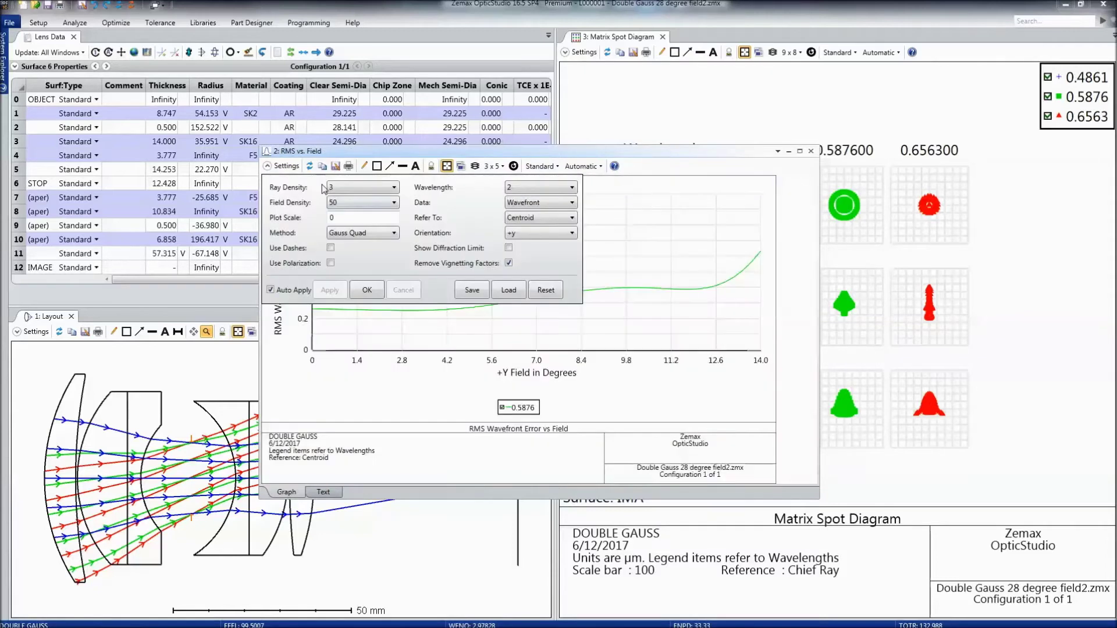
click(283, 167)
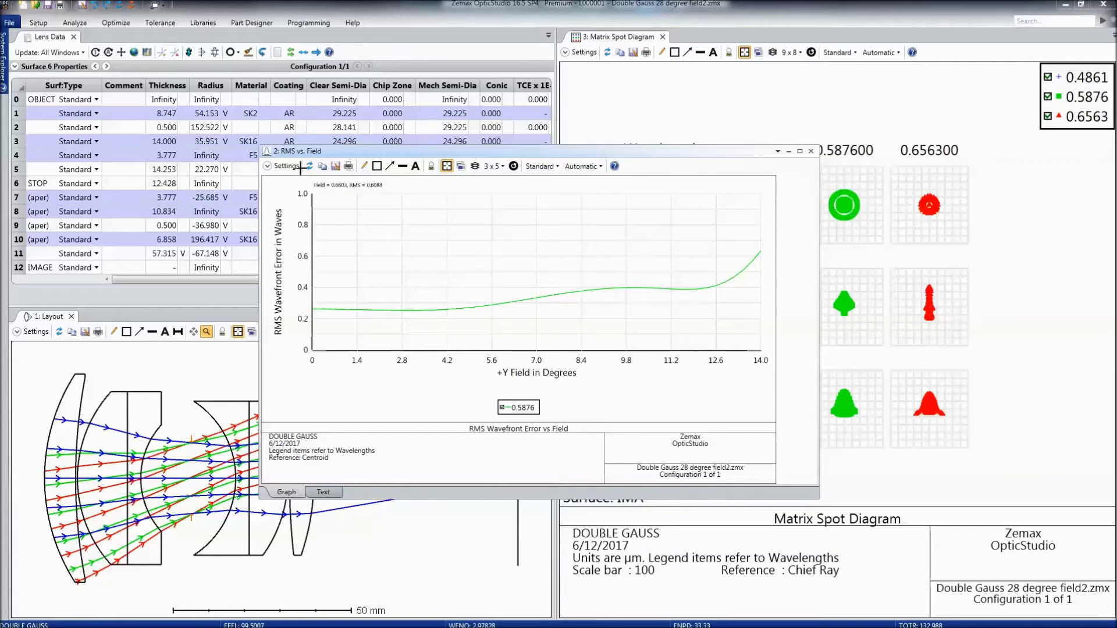
- Dock the floating RMS vs. Field window as a tab next to Layout
drag(294, 153, 269, 448)
click(111, 321)
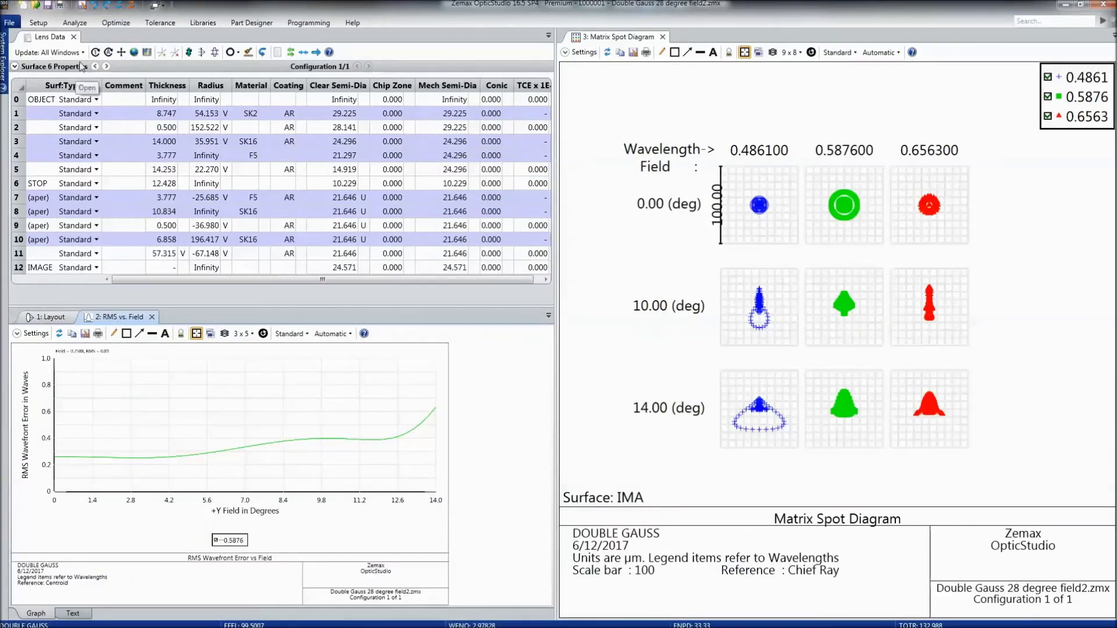
click(11, 24)
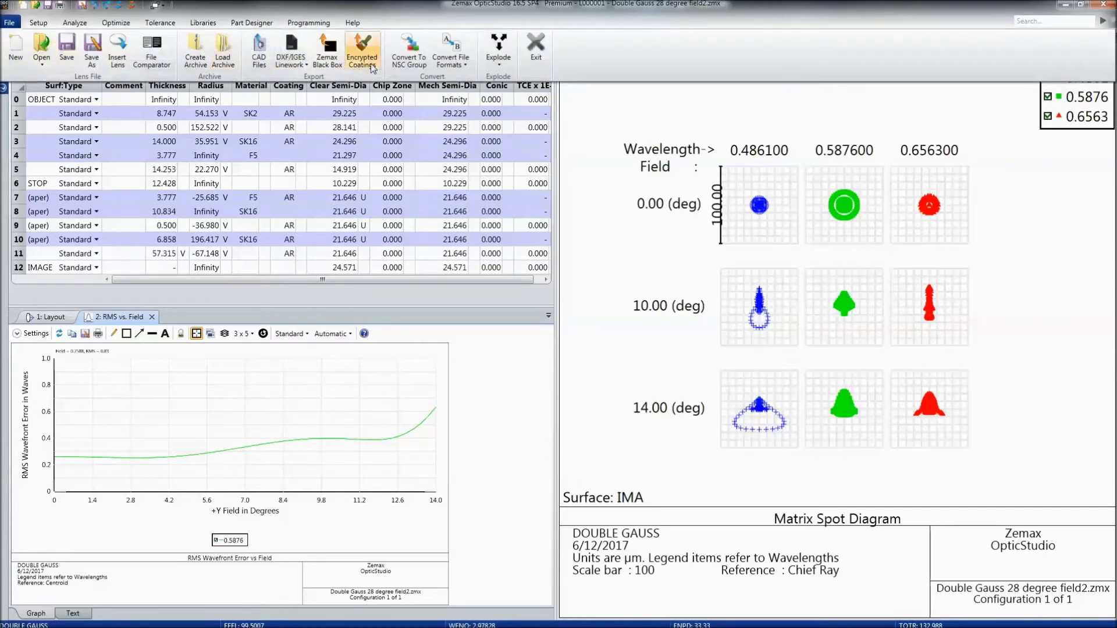
- Convert to an NSC group without saving, running Design Lockdown saved as a new PROD system
click(419, 56)
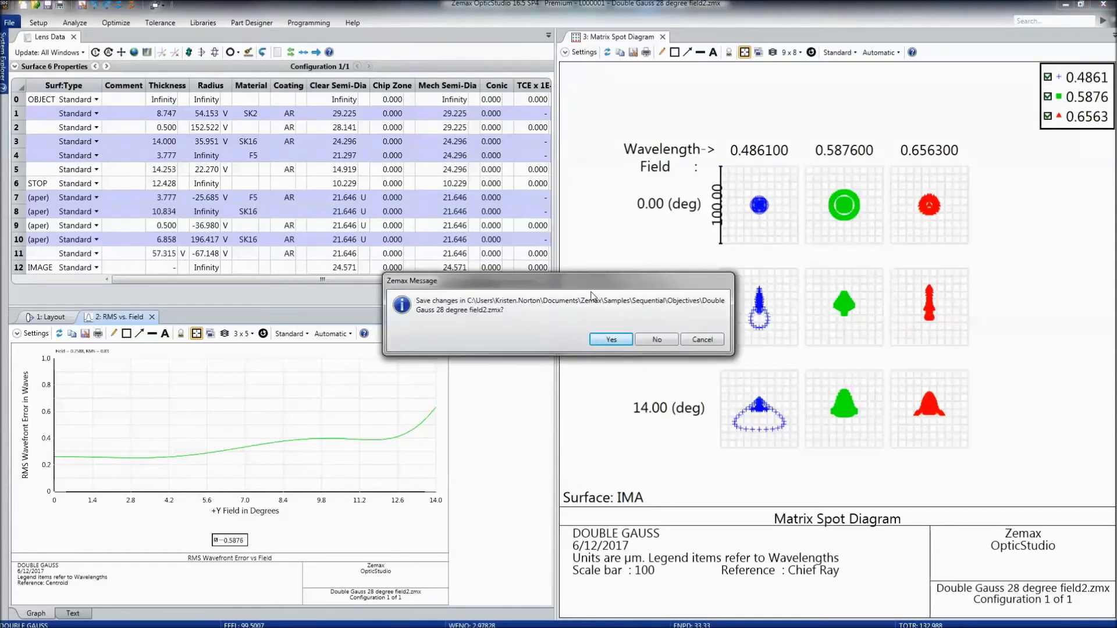
click(655, 339)
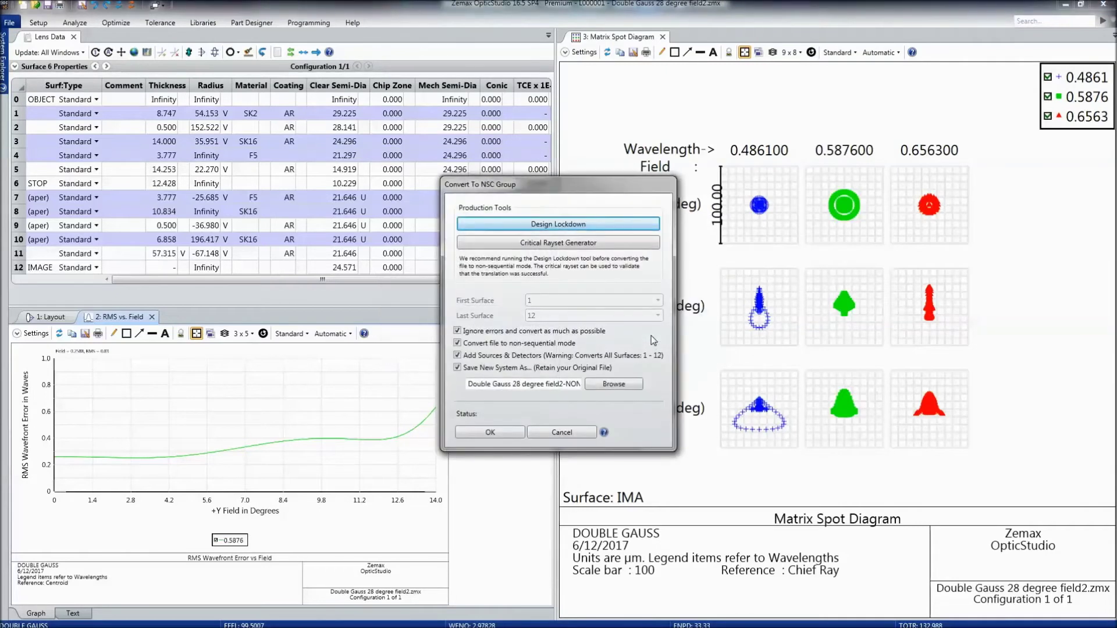
click(599, 227)
click(481, 279)
click(506, 366)
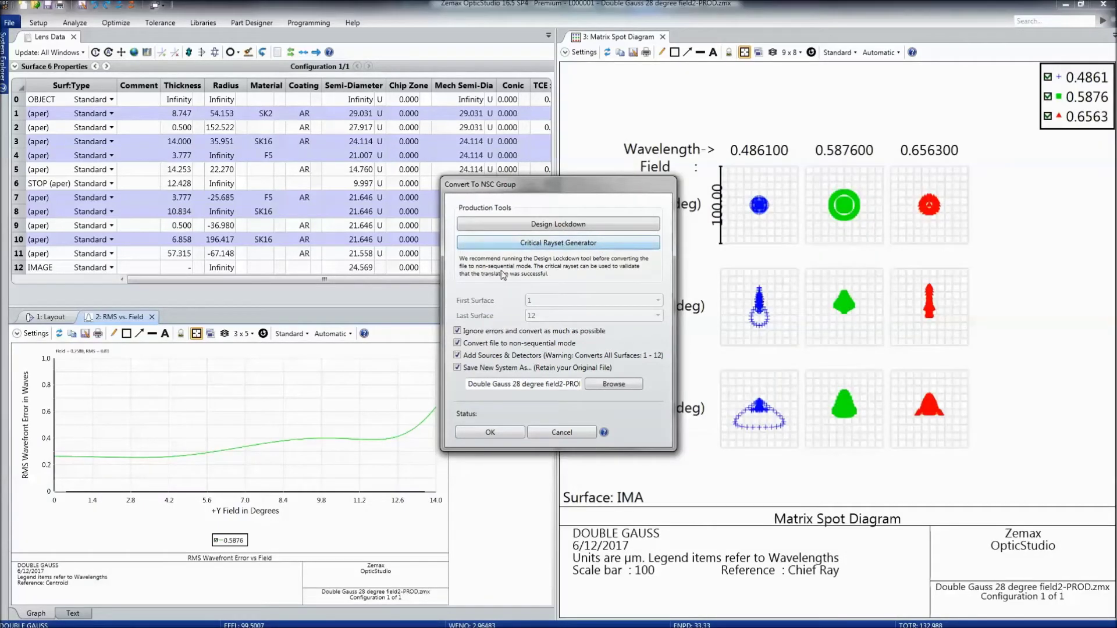
click(481, 432)
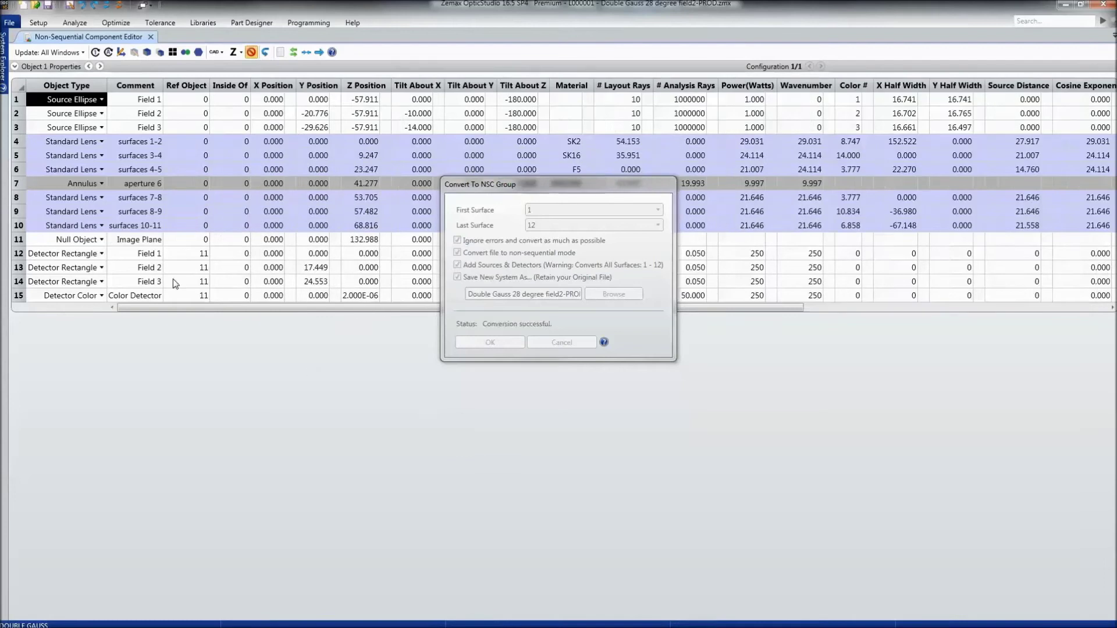
- Inspect the Field 1–3 source objects and the Field 1 and Field 3 detector rectangles
click(50, 114)
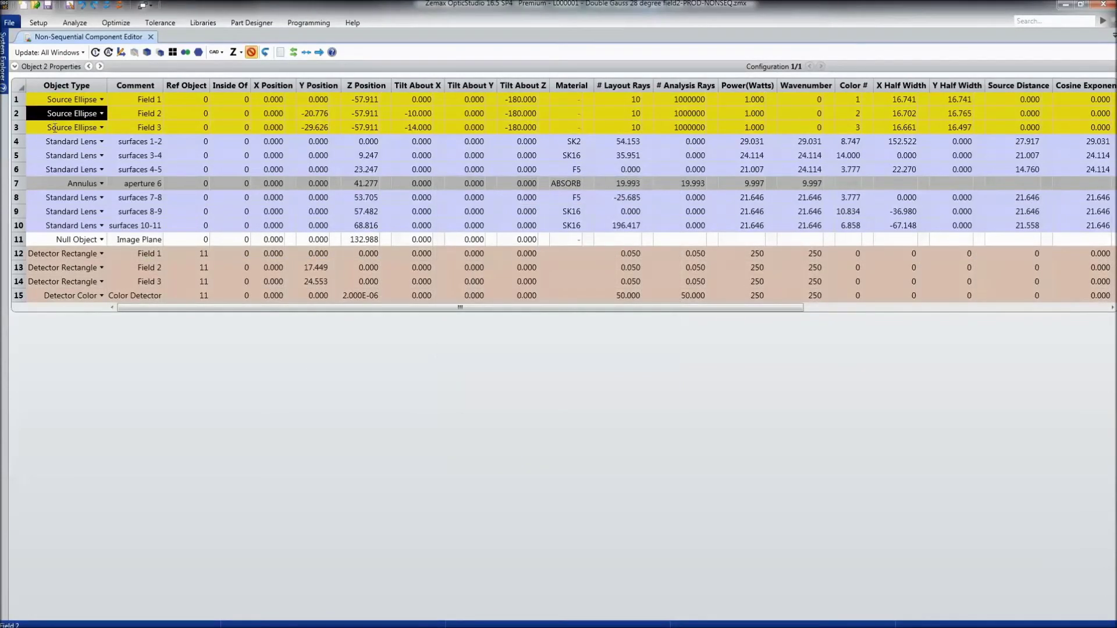
click(54, 128)
click(141, 130)
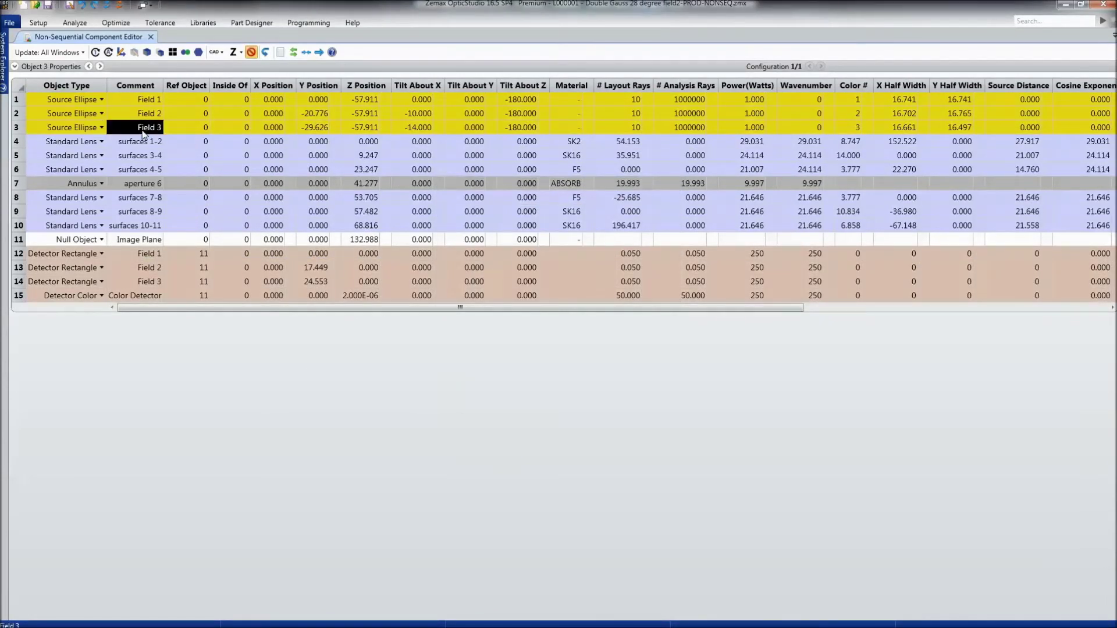
key(Up)
key(Up)
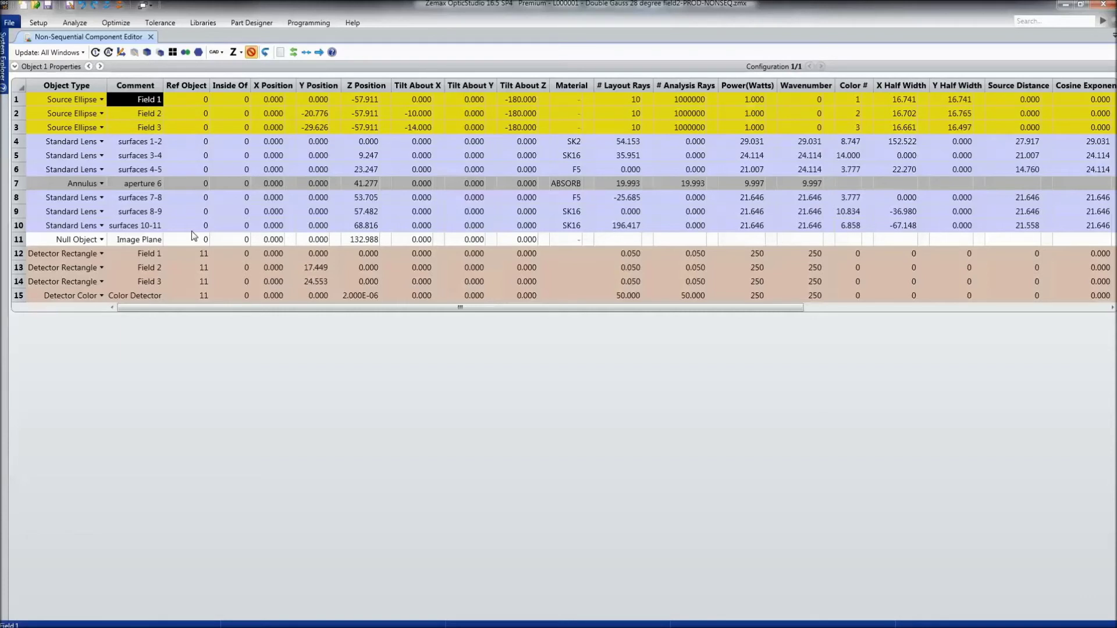
click(147, 256)
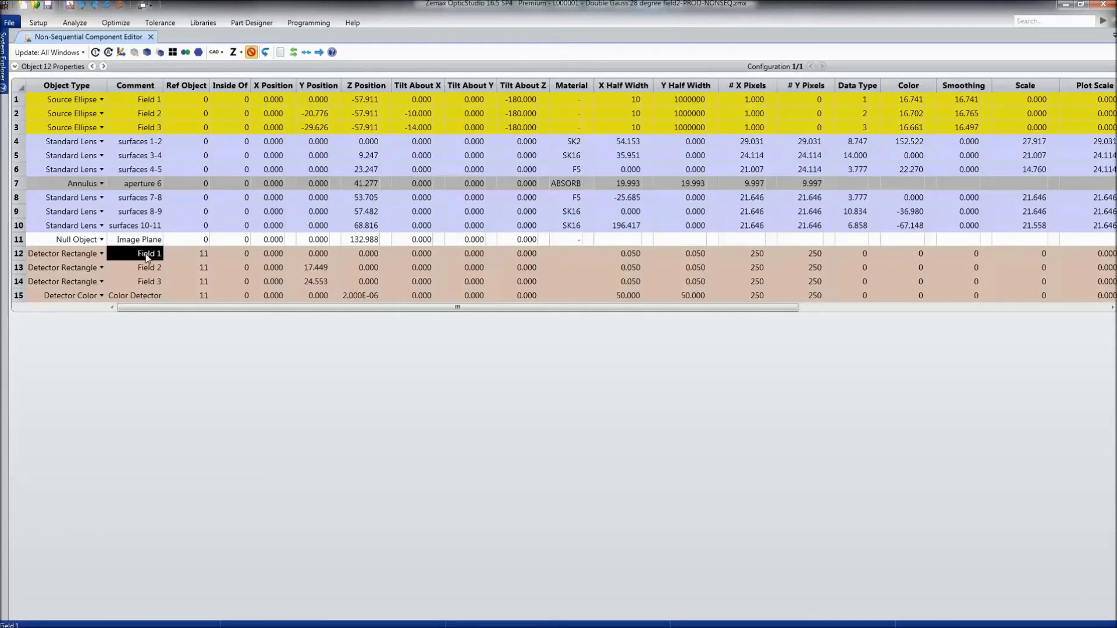
click(143, 284)
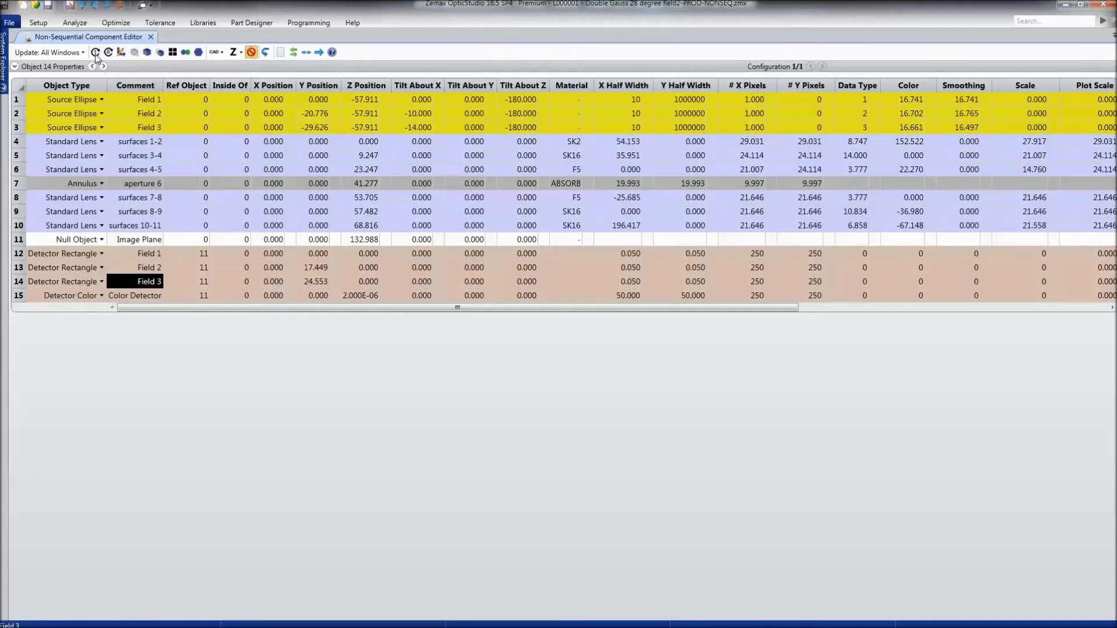
click(76, 24)
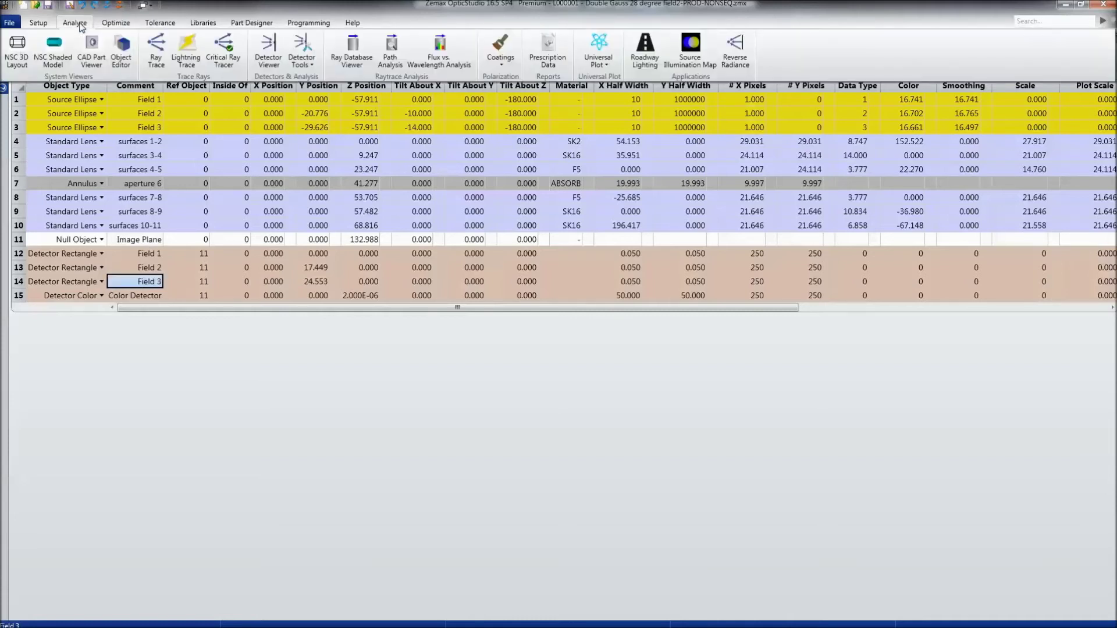
- Open the NSC Shaded Model, rotate to an oblique view, and zoom in and out on the detector
click(53, 50)
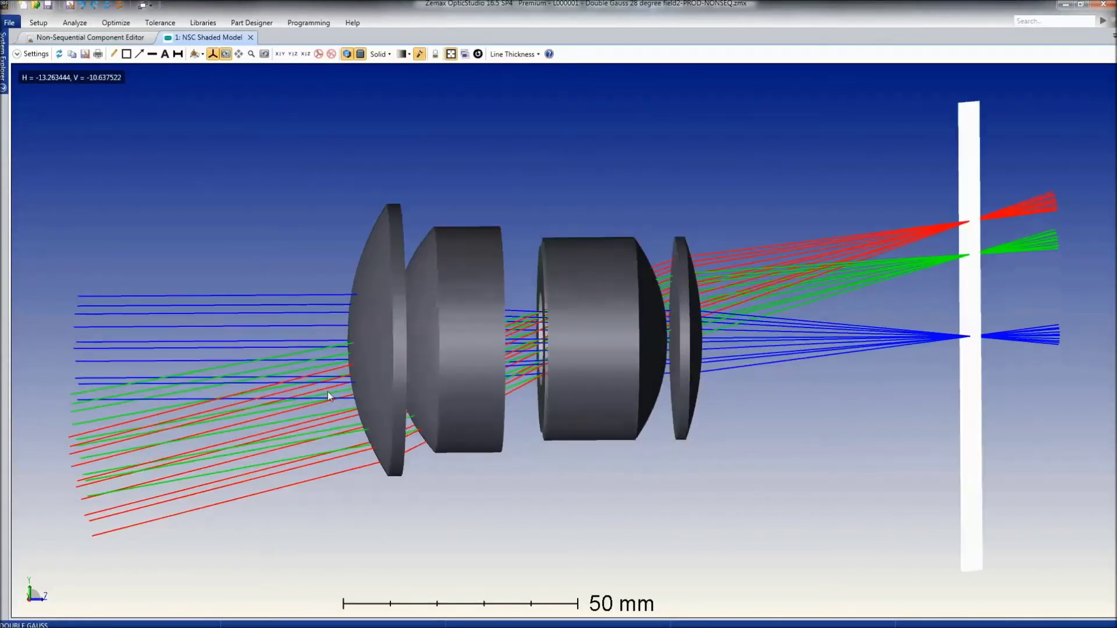
drag(327, 392, 391, 389)
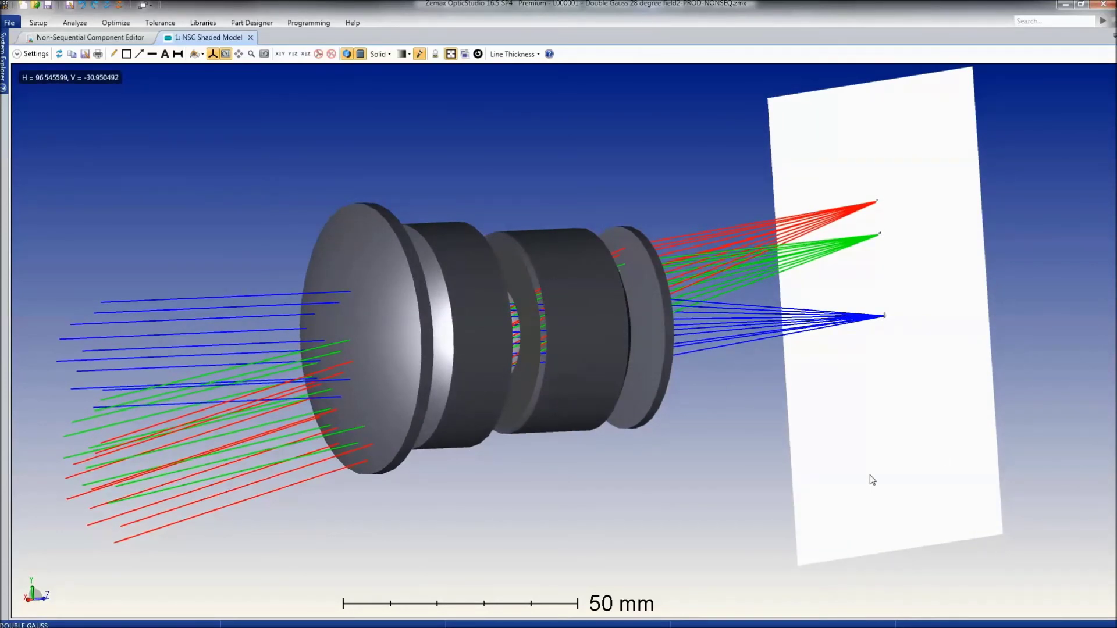
scroll(885, 317, up, 5)
scroll(887, 317, up, 10)
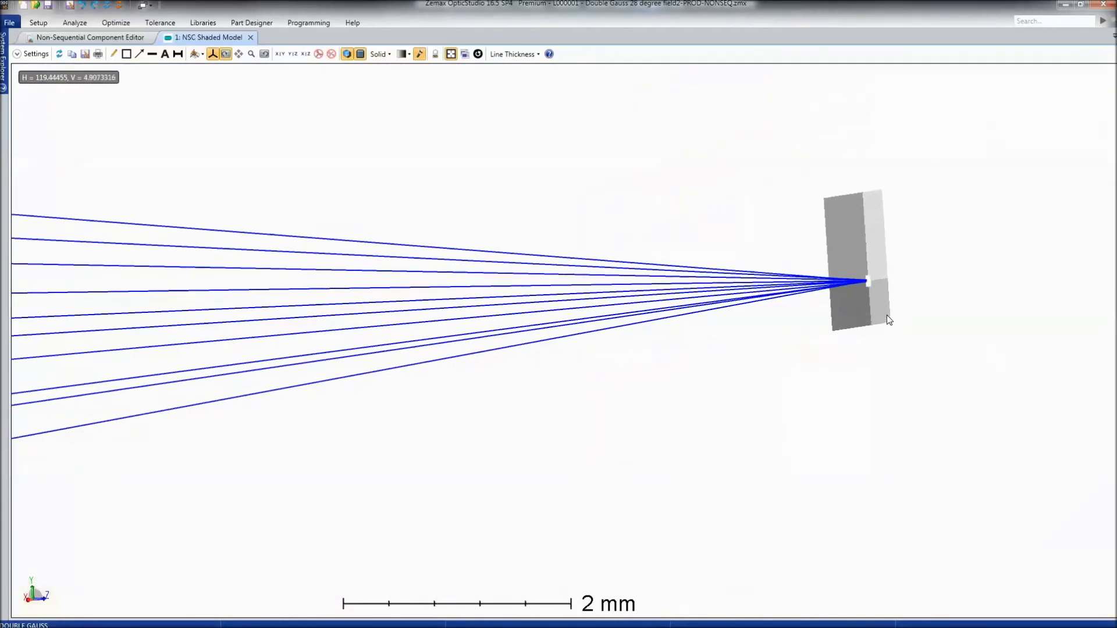
scroll(824, 341, down, 15)
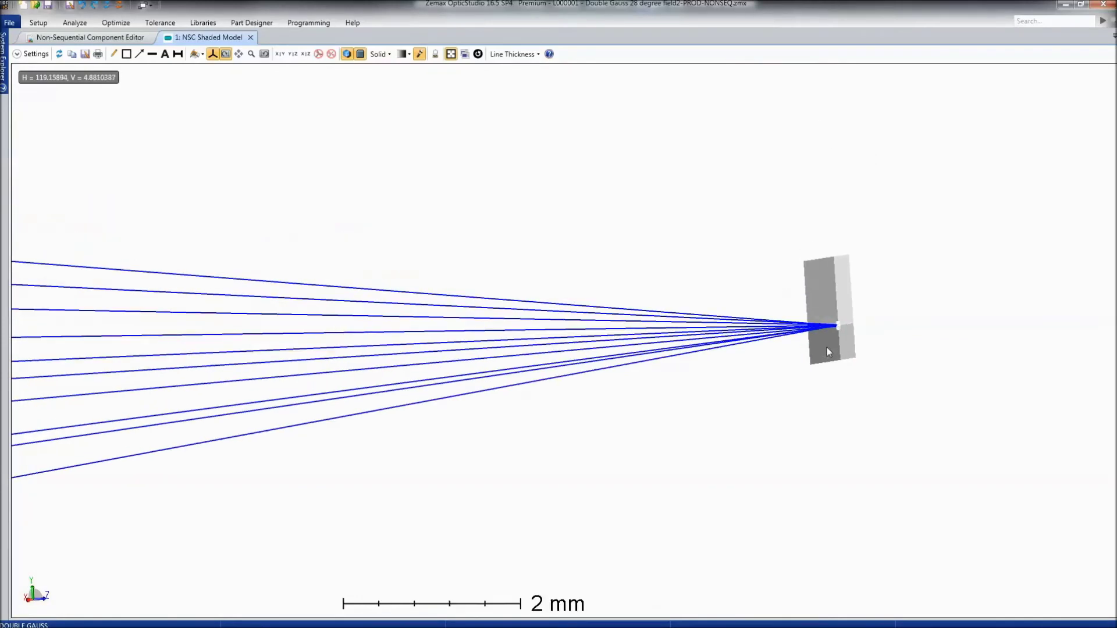
scroll(828, 349, down, 3)
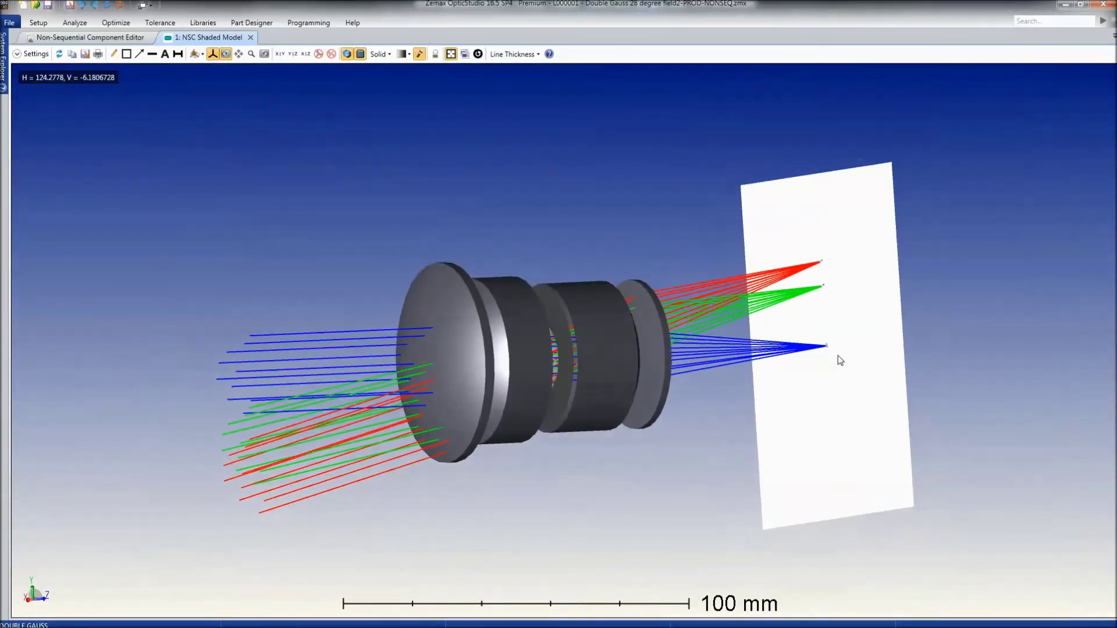